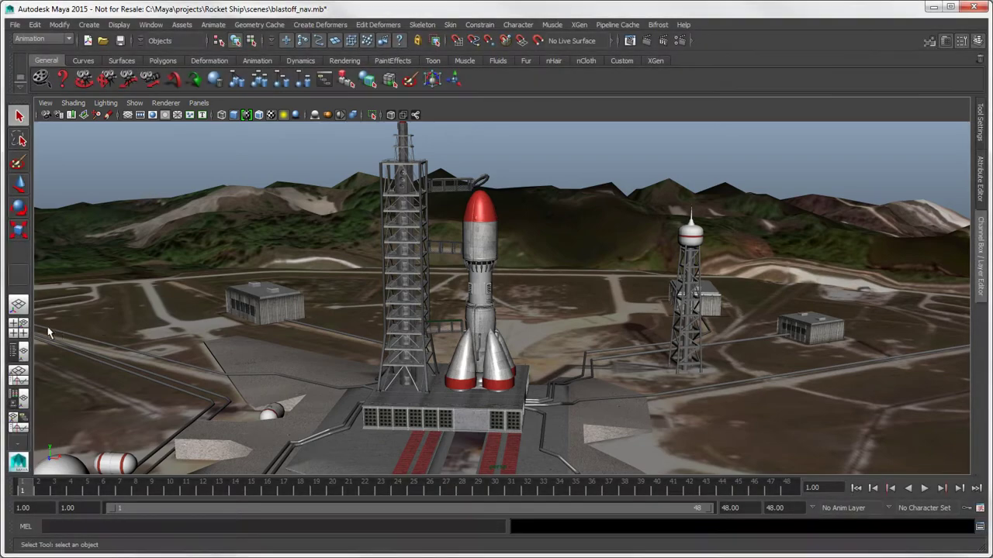
Switch the rocket launch-pad scene from a single perspective view to the Four View layout.
left_click(23, 332)
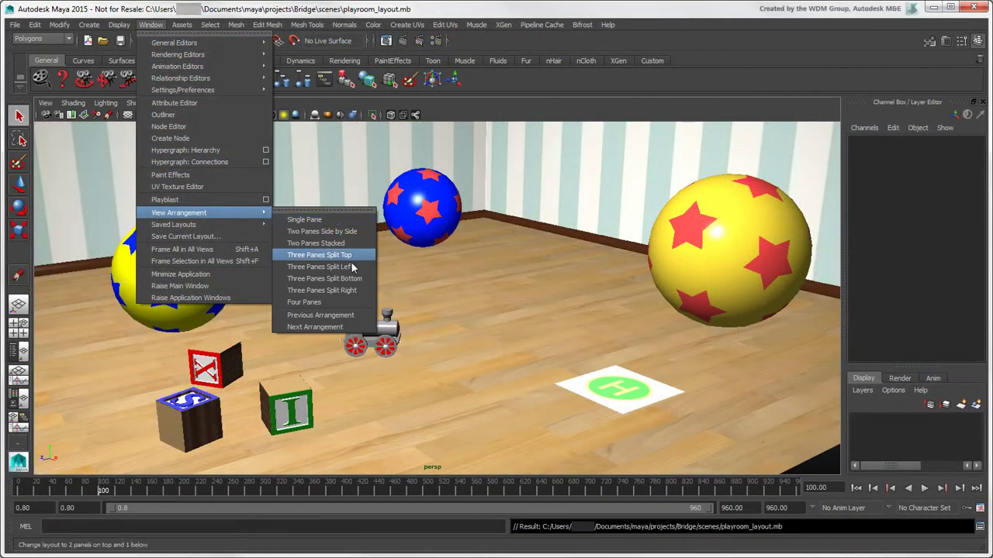
Split the playroom viewport into four panes, resizing the rows and widening the perspective pane.
left_click(305, 302)
mouse_move(362, 304)
left_mouse_down()
mouse_move(361, 223)
mouse_move(361, 321)
left_mouse_up()
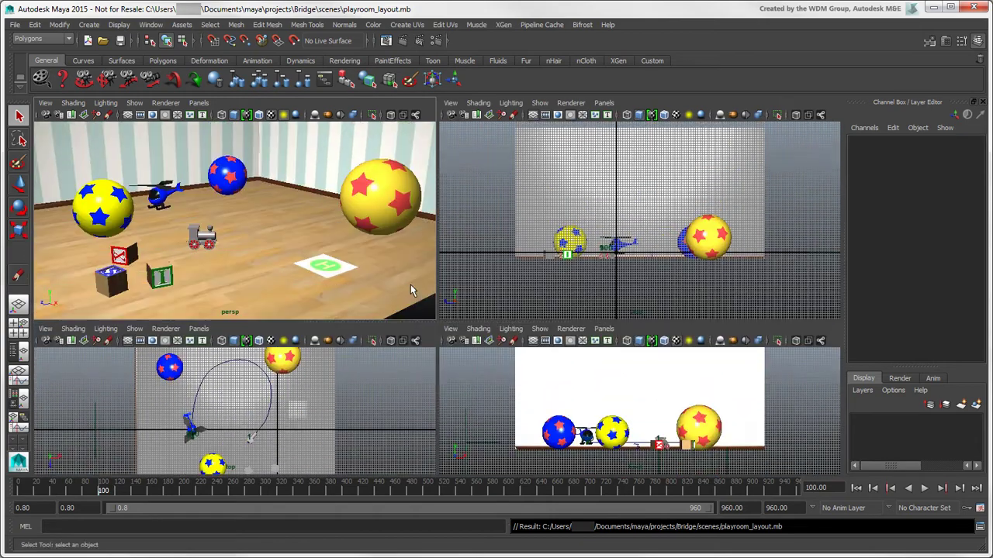
mouse_move(439, 278)
left_mouse_down()
mouse_move(561, 278)
mouse_move(455, 277)
mouse_move(485, 277)
left_mouse_up()
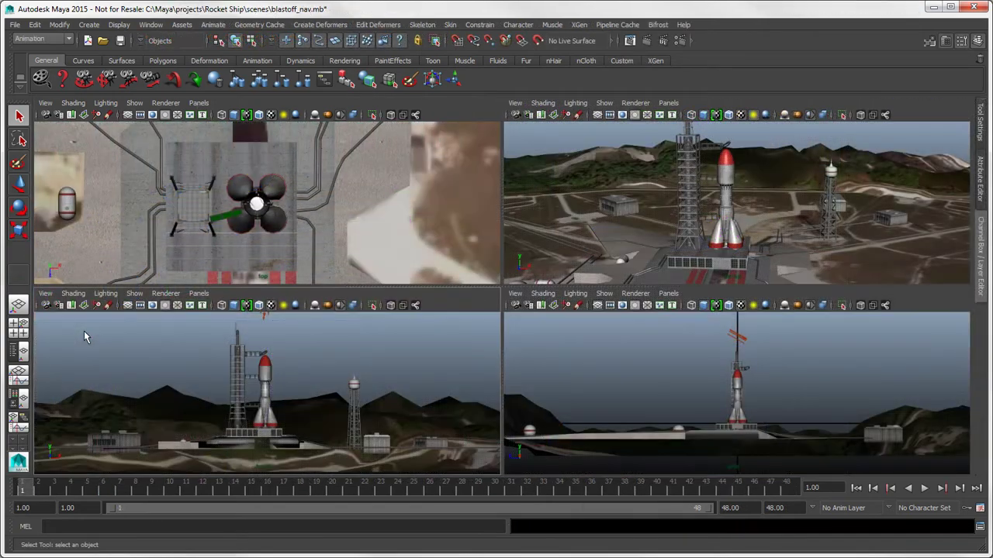
Maximize and restore a pane with Space, then toggle full-screen views with Ctrl+Space.
key("space")
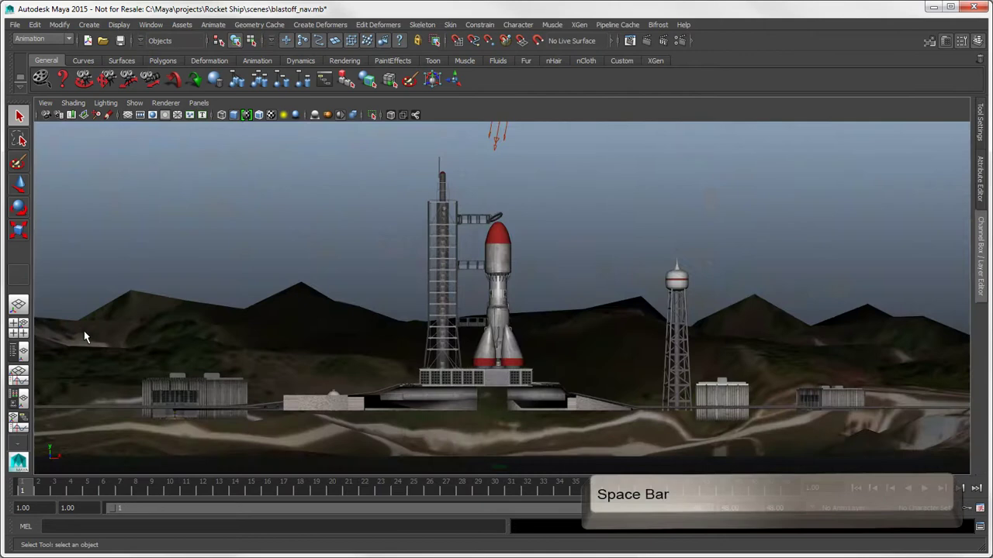
key("space")
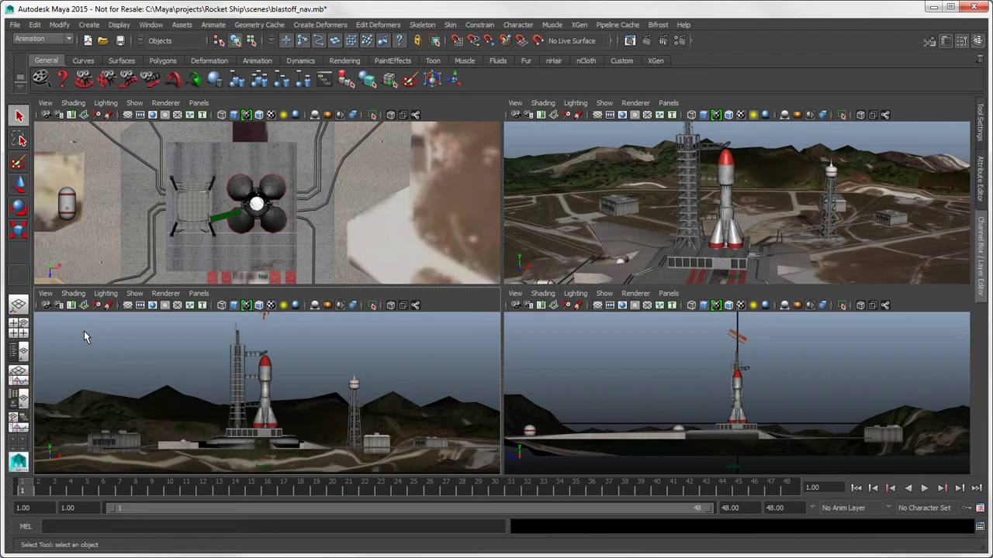
key("ctrl+space")
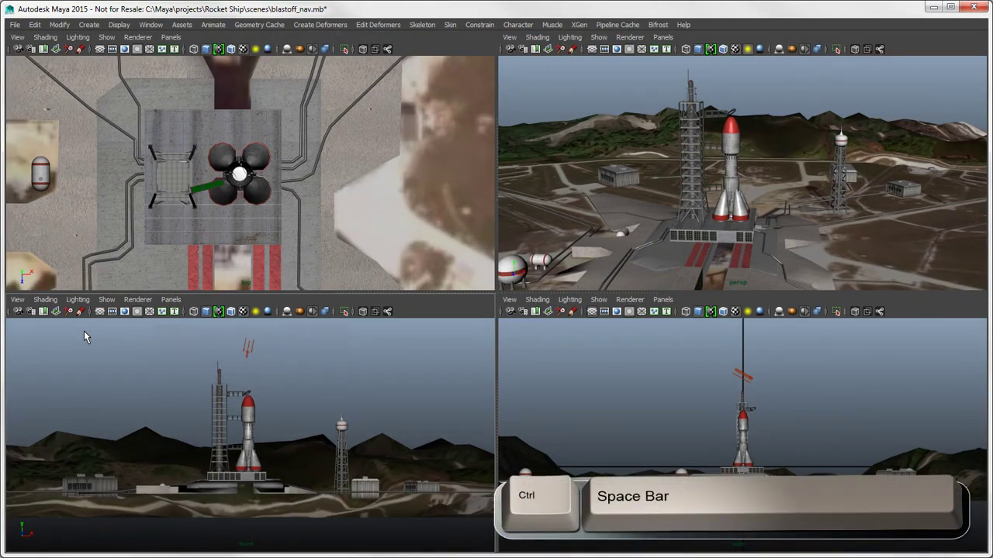
key("ctrl+space")
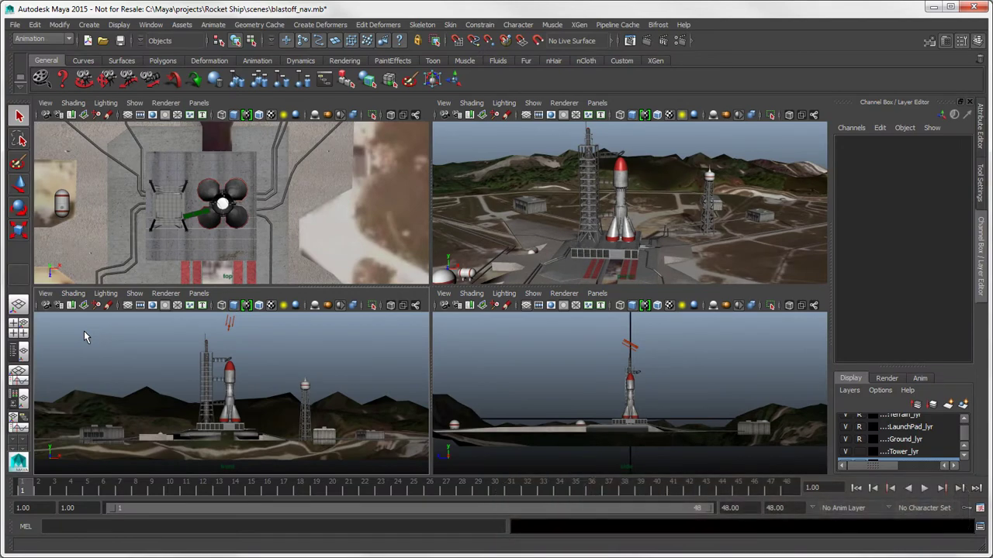
Frame the whole site in the lower-left view, play the launch, and rewind to start.
key("alt+v")
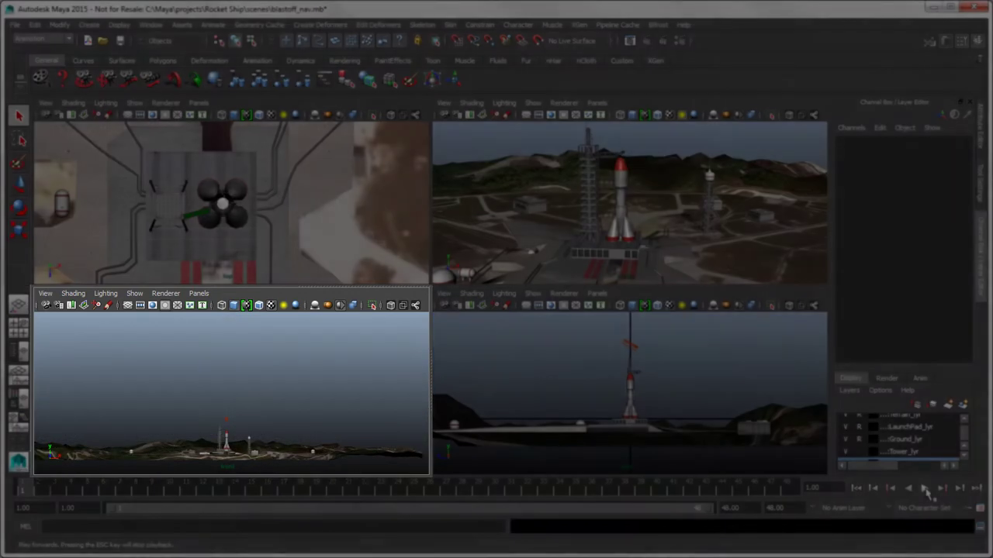
left_click(926, 489)
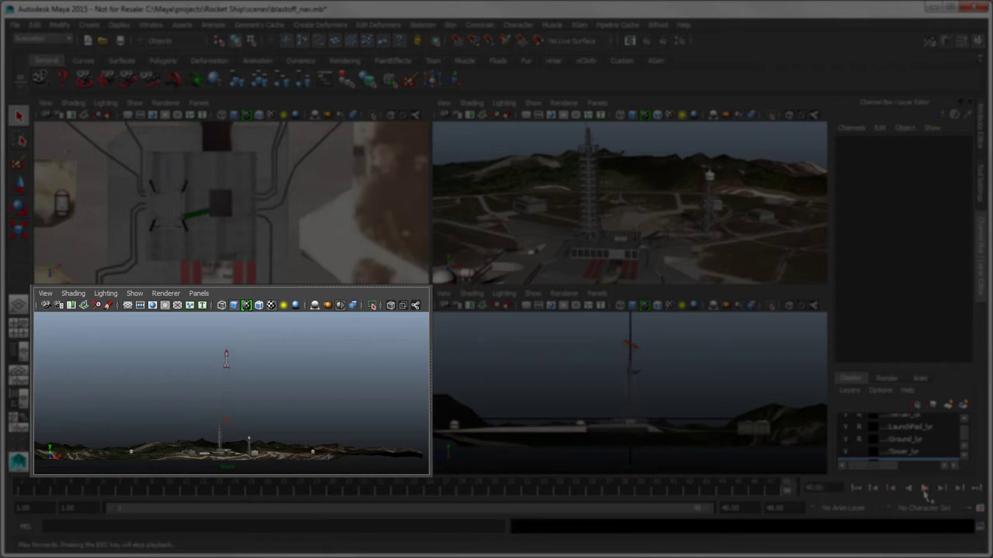
left_click(856, 489)
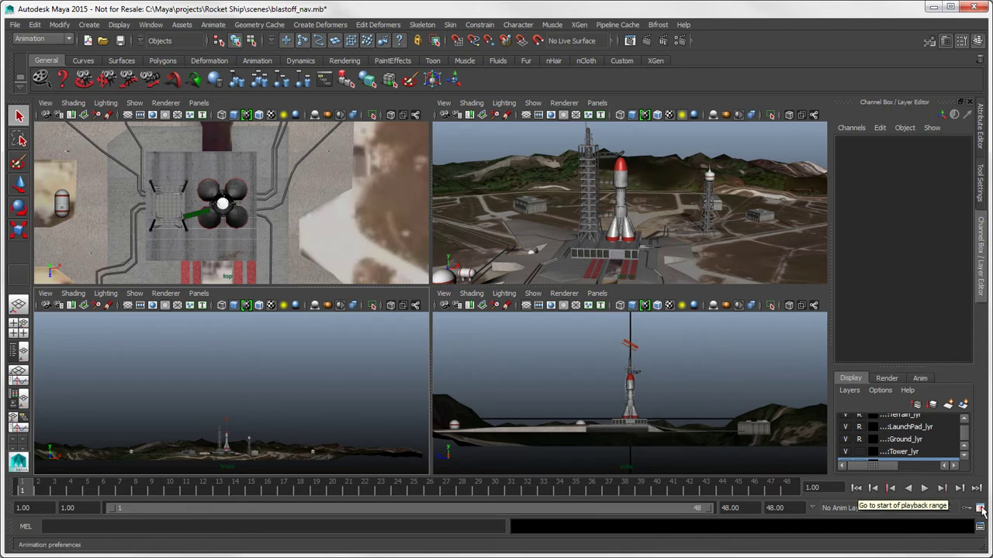
Save the animation playback preferences, then replay the launch and stop at frame 45.
left_click(980, 508)
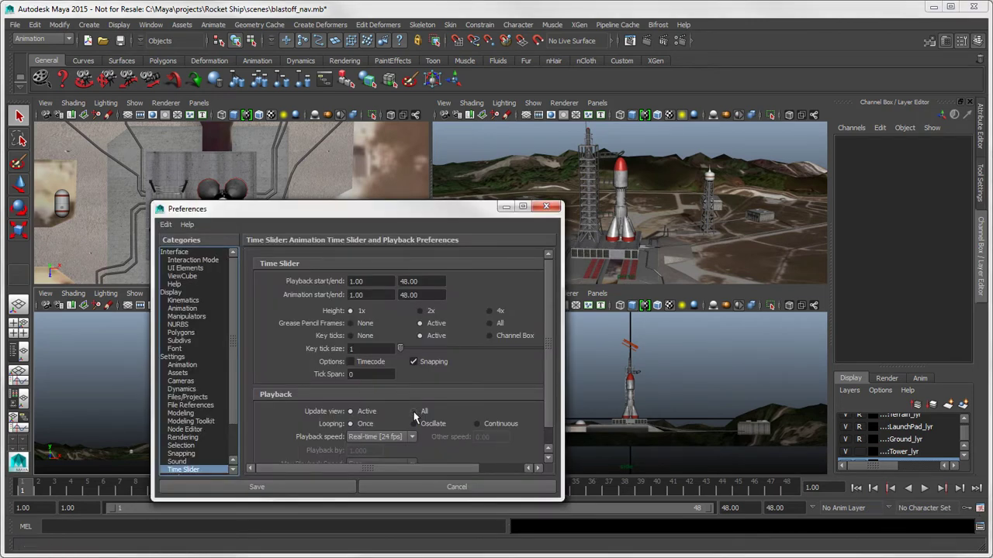
left_click(313, 486)
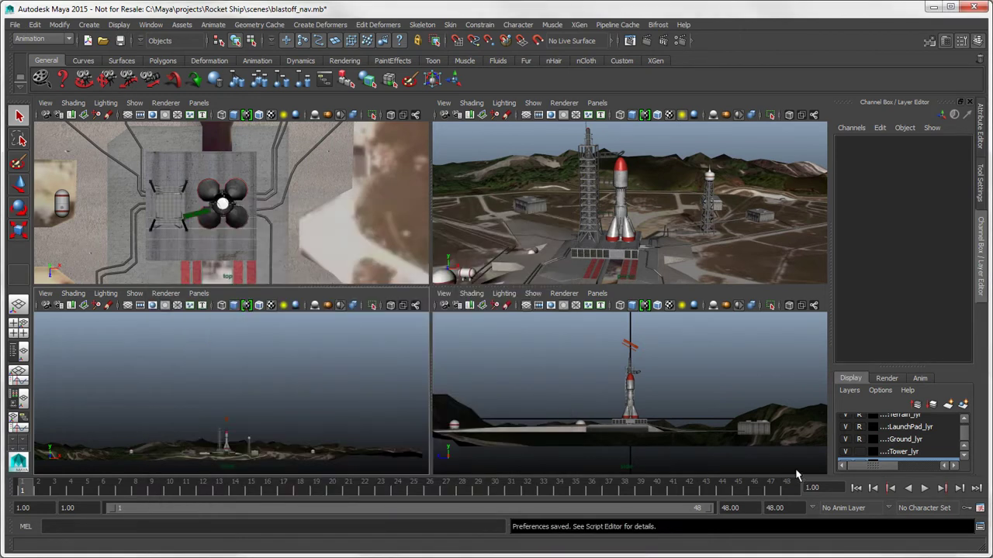
left_click(924, 489)
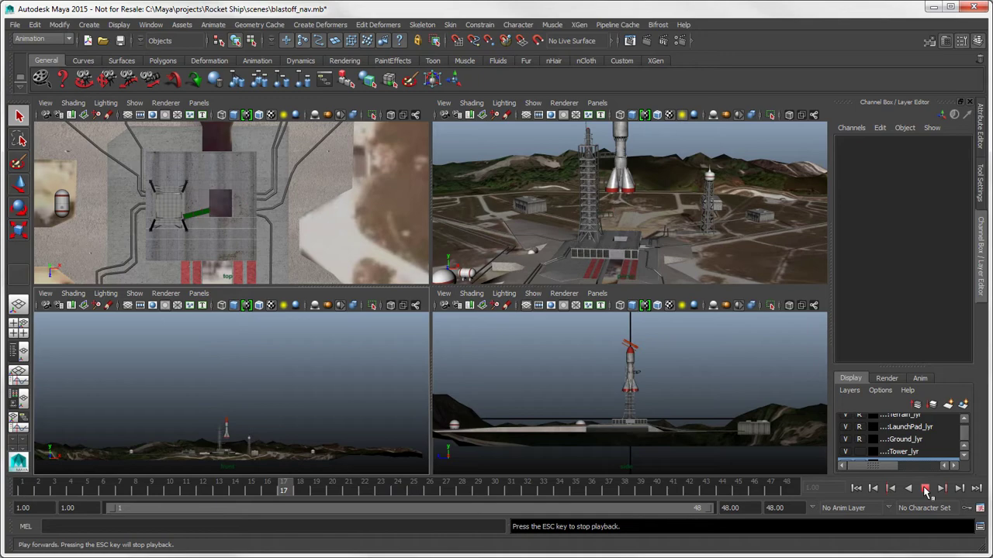
left_click(925, 488)
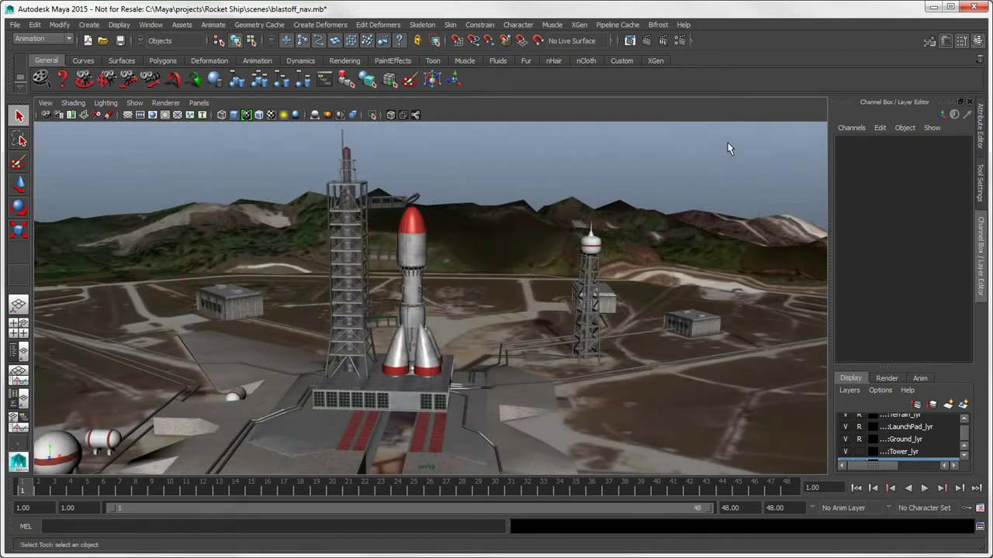
Look through the persp camera, restore four panes, and set the upper-left pane to the top camera.
left_click(200, 103)
mouse_move(220, 115)
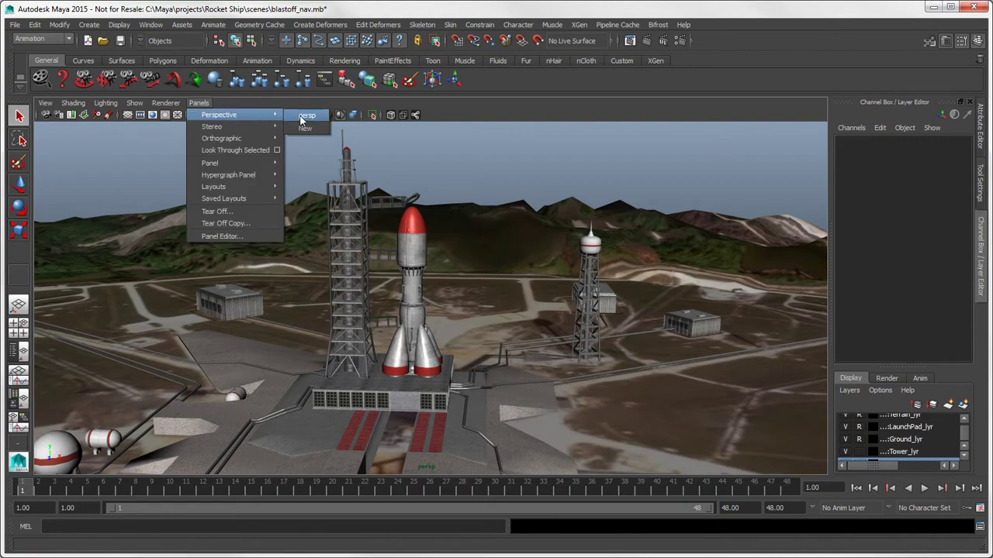
left_click(304, 116)
key("space")
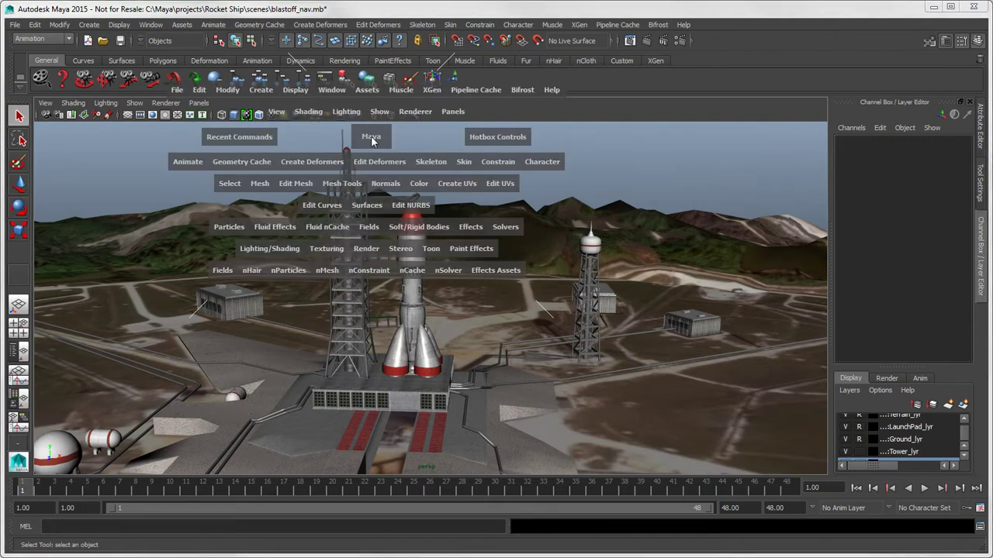
left_click(204, 105)
mouse_move(221, 138)
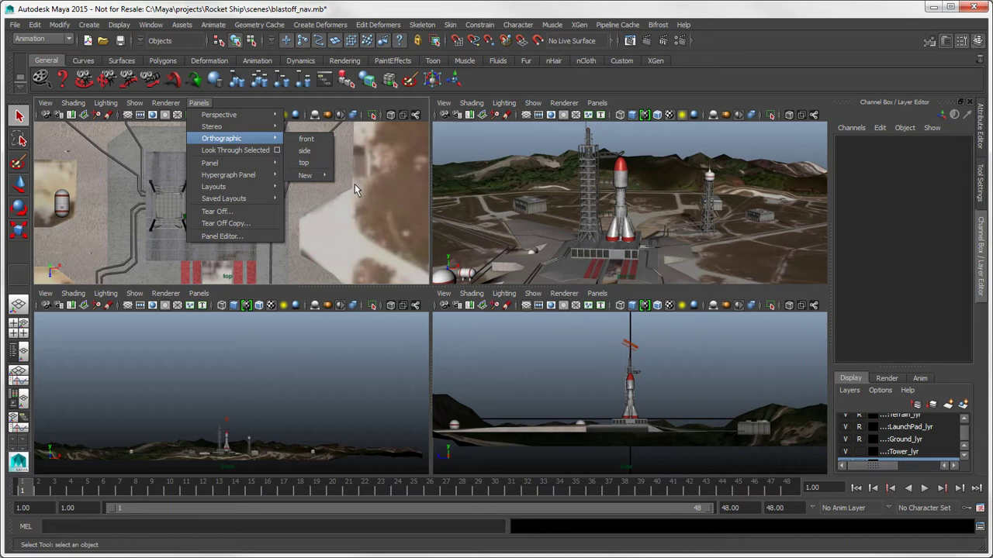
left_click(388, 352)
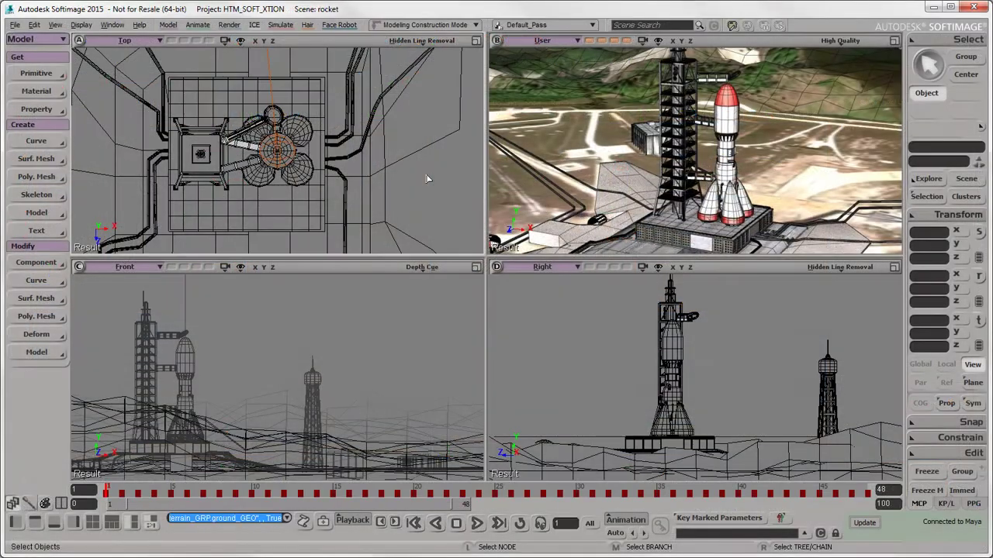
With the S navigation tool, pan the Top and Front views and orbit the User view high over the pad.
key("s")
mouse_move(426, 171)
left_mouse_down()
mouse_move(442, 168)
mouse_move(436, 196)
left_mouse_up()
mouse_move(288, 437)
left_mouse_down()
mouse_move(355, 415)
mouse_move(239, 412)
mouse_move(250, 407)
left_mouse_up()
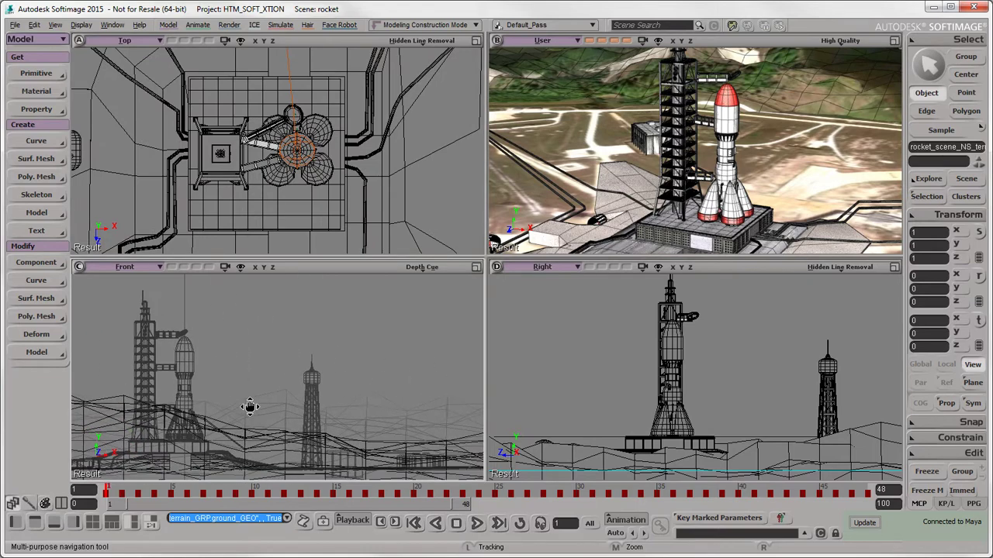
mouse_move(706, 101)
right_mouse_down()
mouse_move(734, 175)
mouse_move(787, 161)
right_mouse_up()
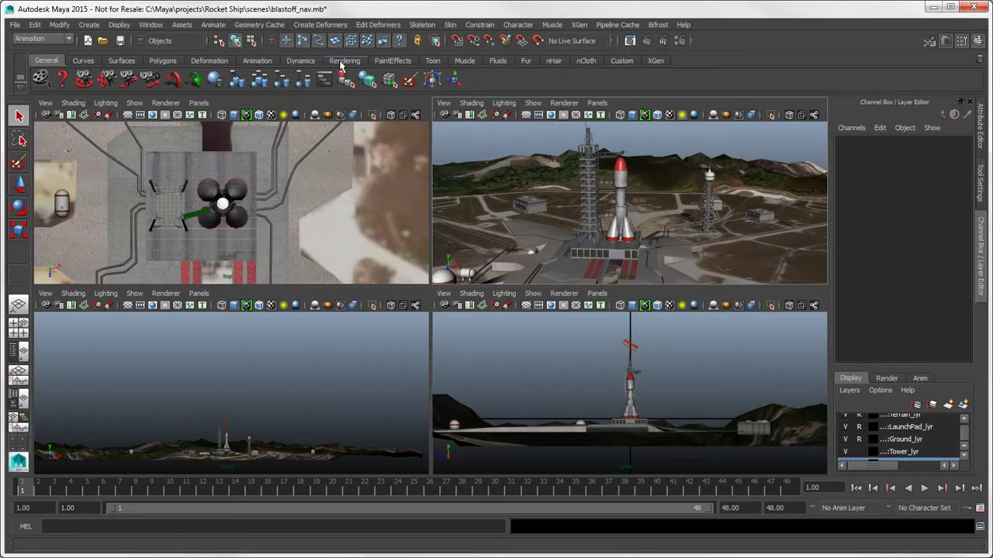
Render the current frame from the Rendering shelf, then create a playblast from the time slider.
left_click(344, 61)
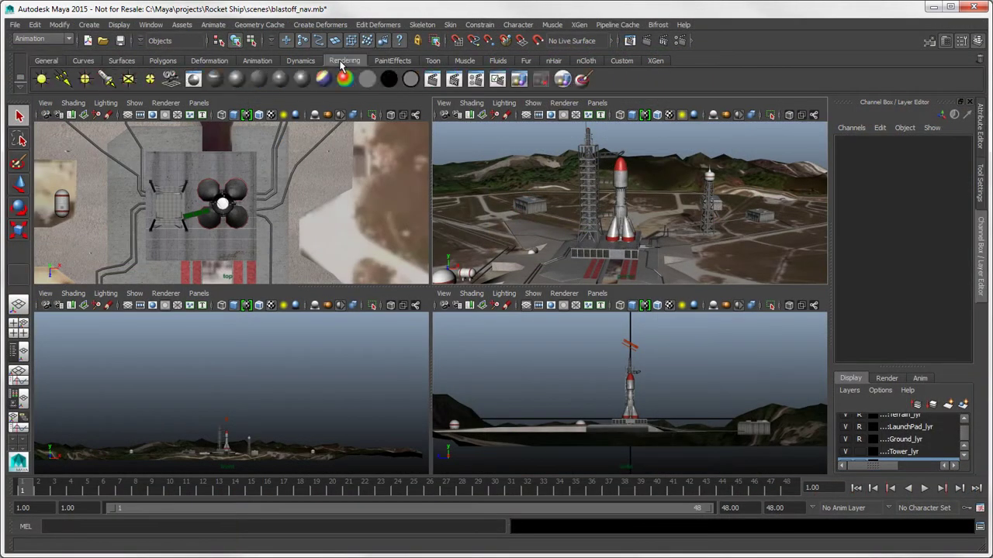
left_click(433, 79)
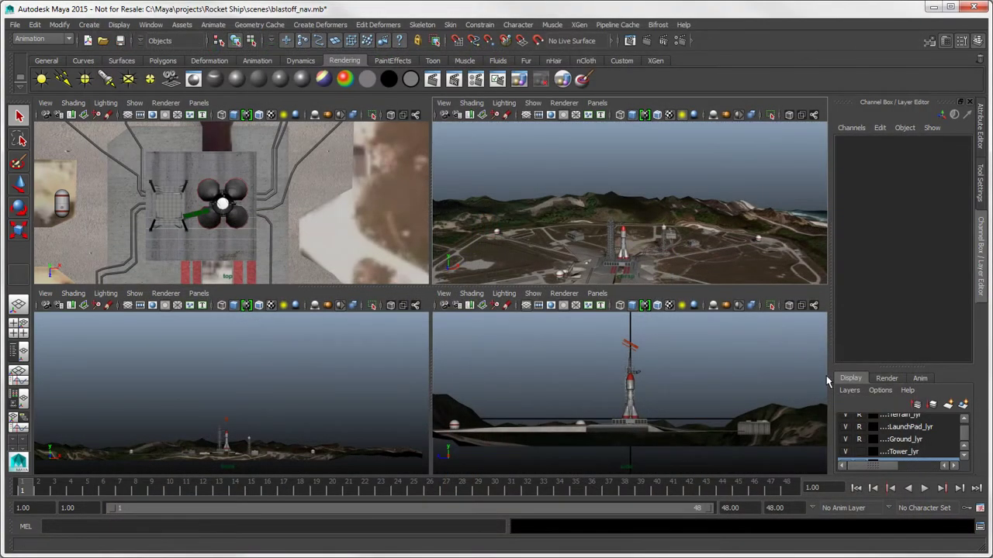
right_click(858, 489)
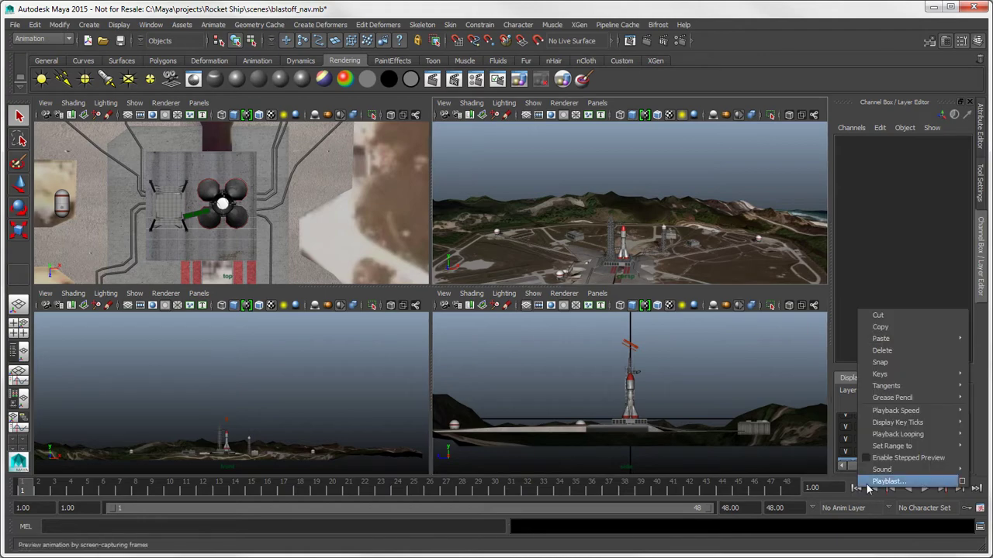
left_click(868, 482)
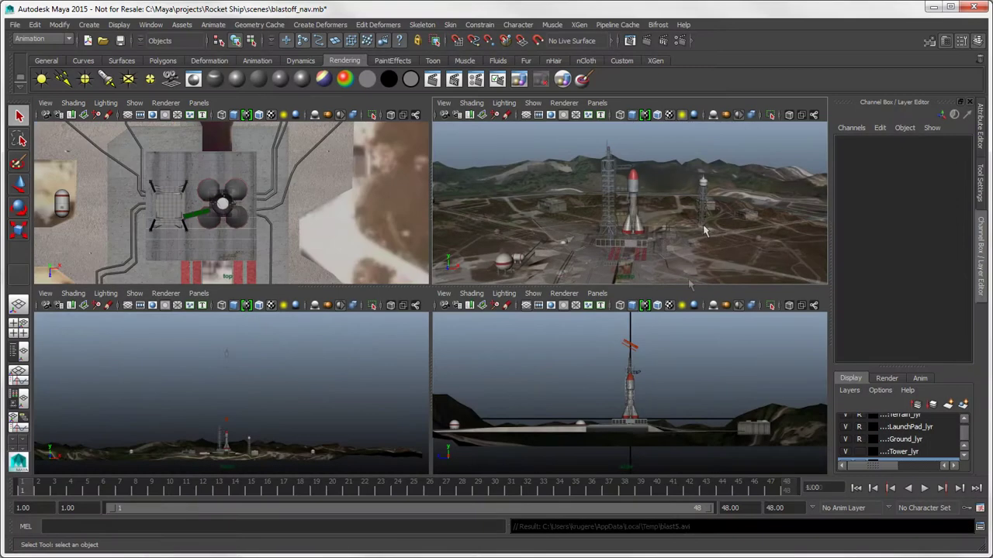
Inspect the persp, top and side cameras' attributes in the Outliner, ending with top selected.
left_click(19, 353)
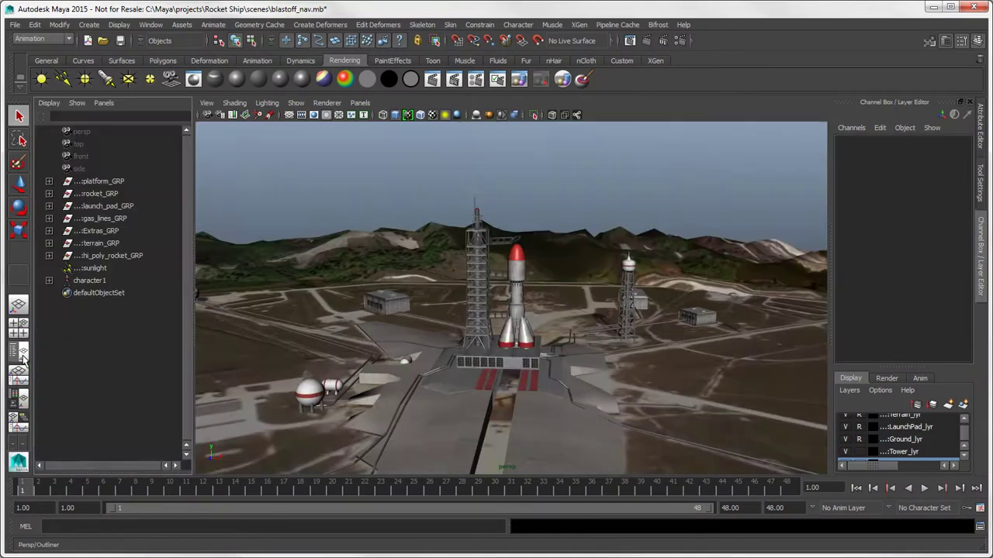
left_click(82, 132)
left_click(974, 130)
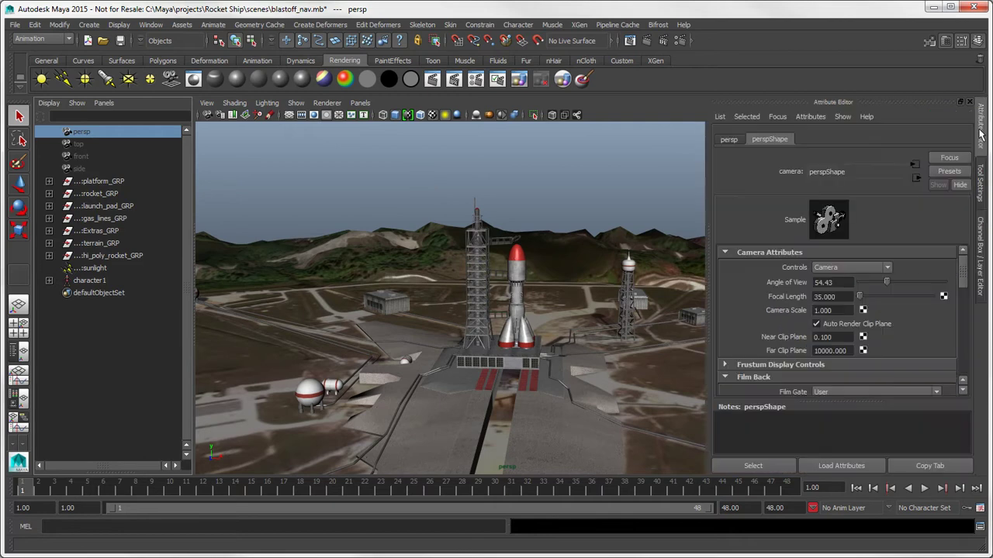
left_click(81, 145)
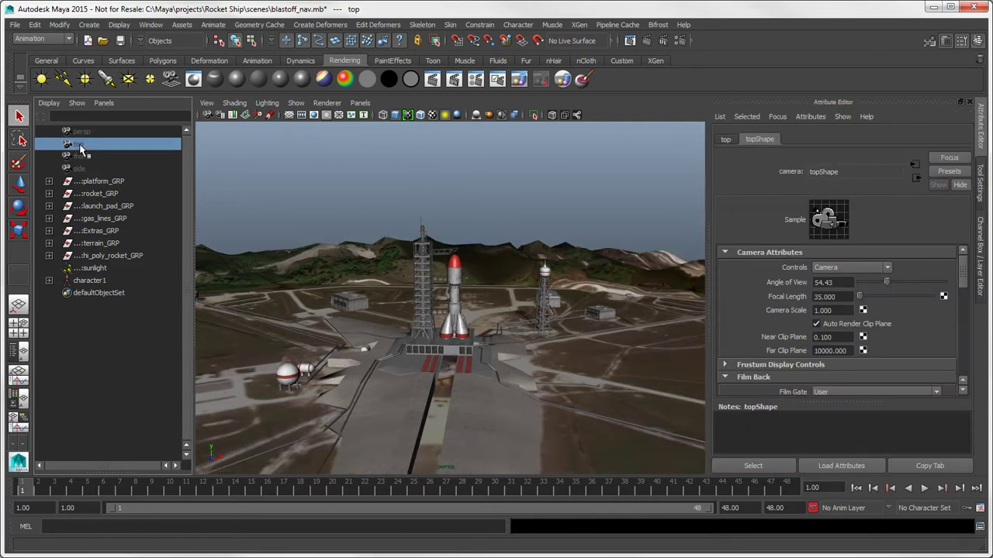
left_click(82, 157)
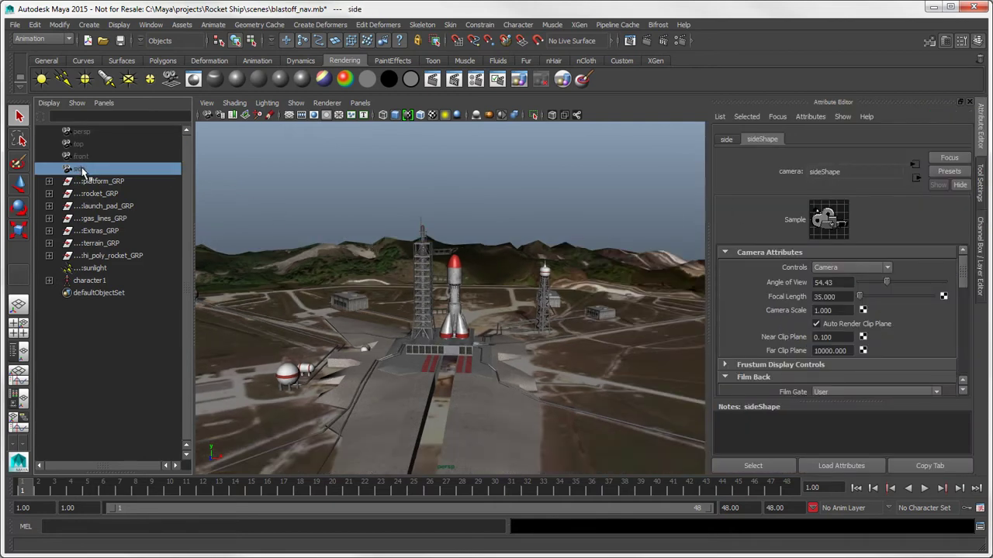
left_click(80, 144)
In four views, move the top camera along X and show its Channel Box values.
left_click(19, 330)
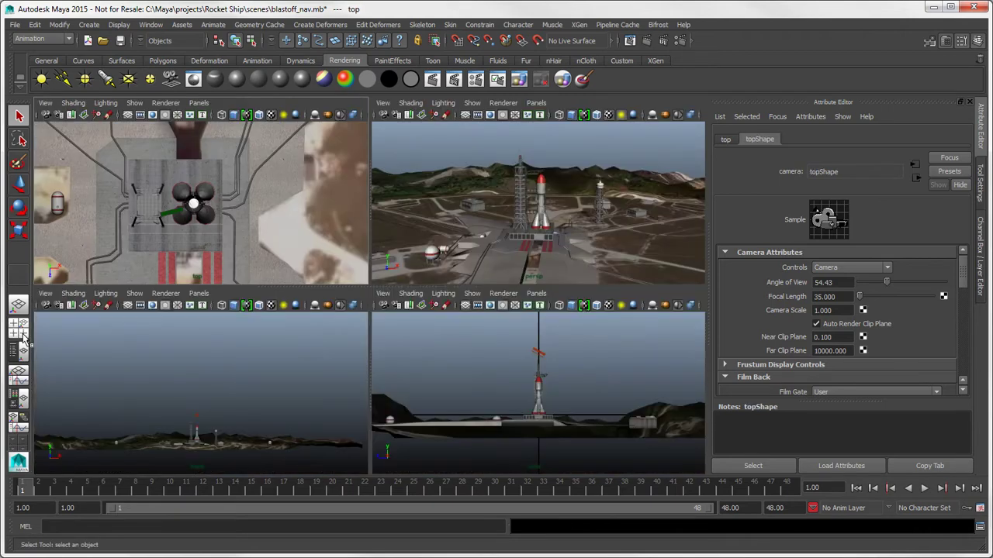
key("w")
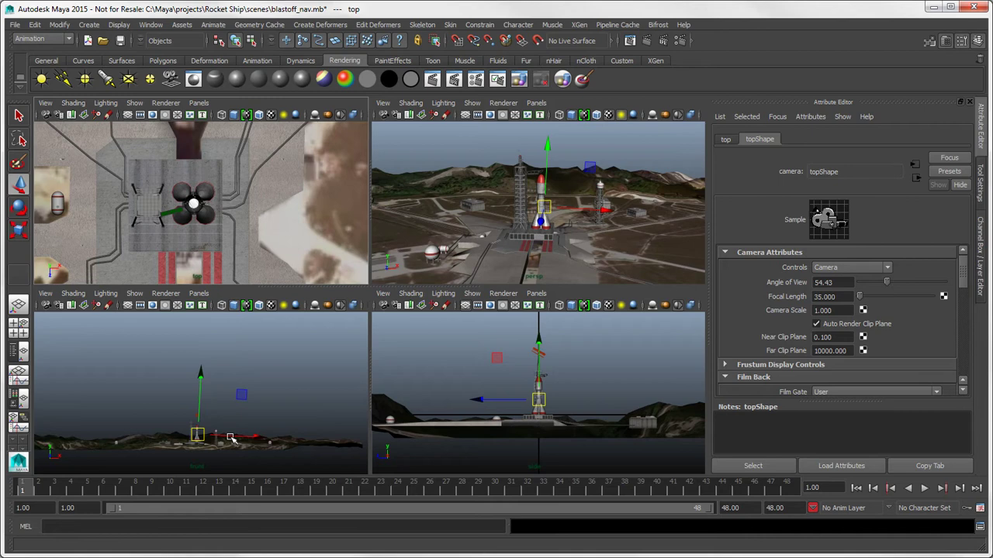
left_click_drag(231, 439, 231, 441)
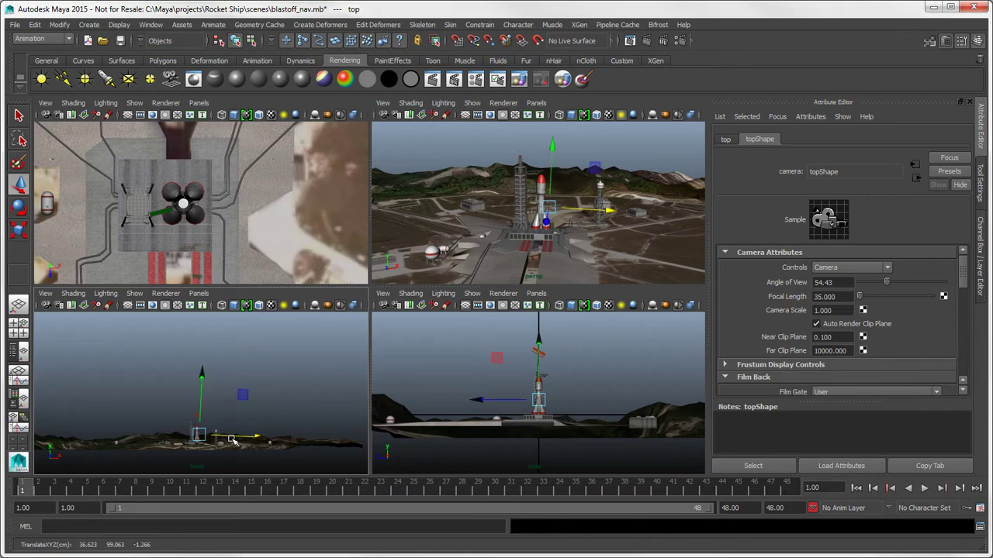
left_click(982, 264)
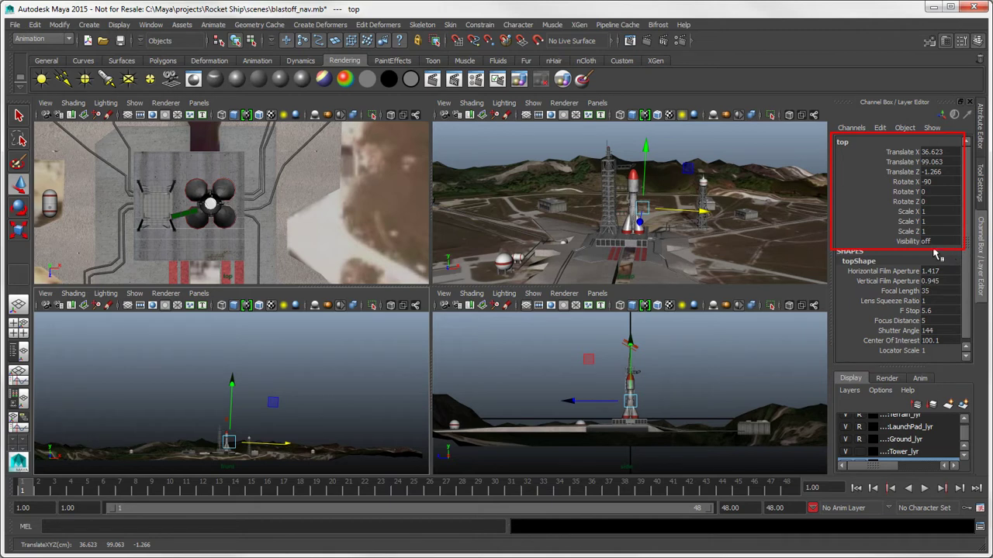
Lower the top camera's Translate X to 9.488 and open the top view's View menu.
left_click(902, 152)
middle_click_drag(775, 246, 714, 248)
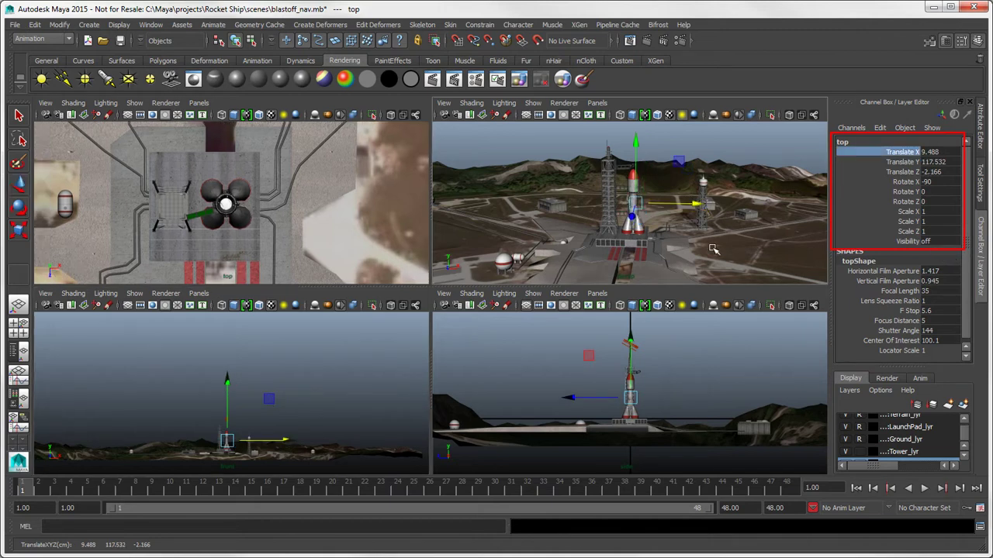
left_click(45, 103)
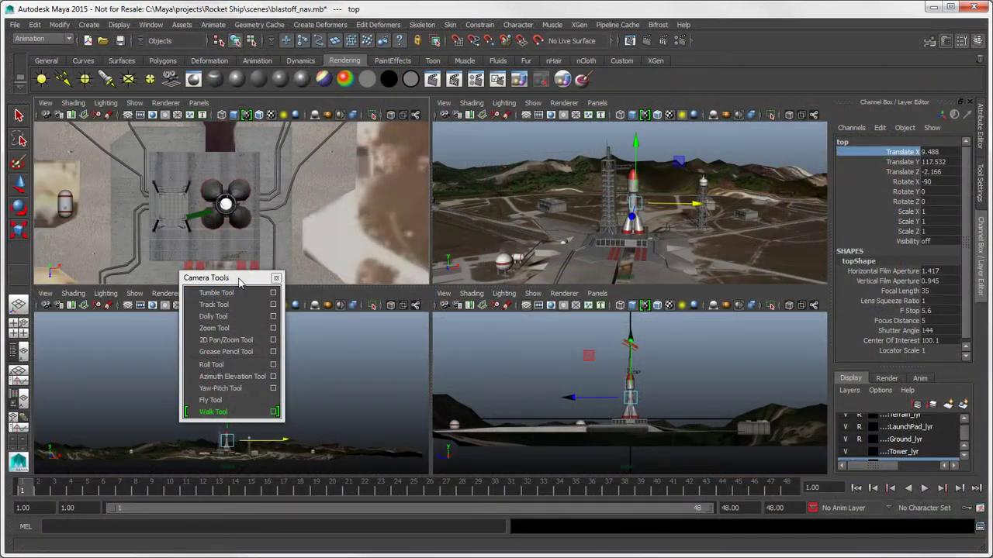
Move the Camera Tools tear-off to the upper left and make the Dolly Tool active, closing its settings.
left_click_drag(239, 283, 93, 135)
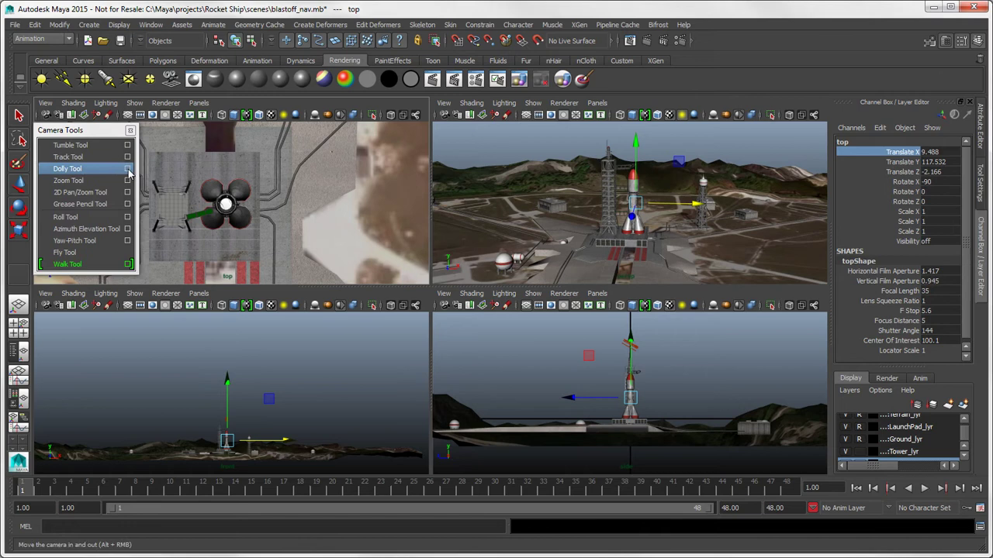
left_click(128, 170)
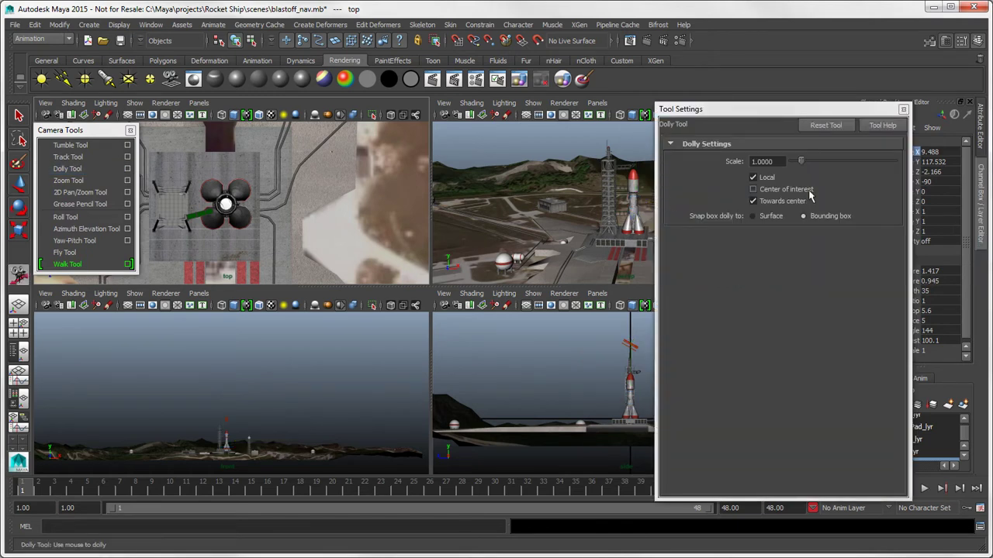
left_click(903, 108)
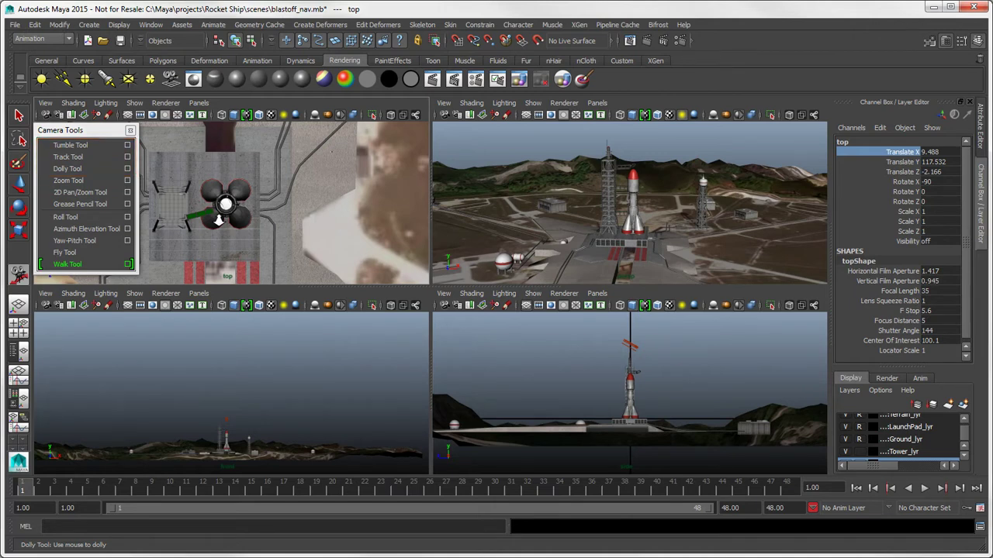
Maximize the perspective pane, then tumble, dolly and track to frame the rocket close up.
left_click(509, 146)
key("space")
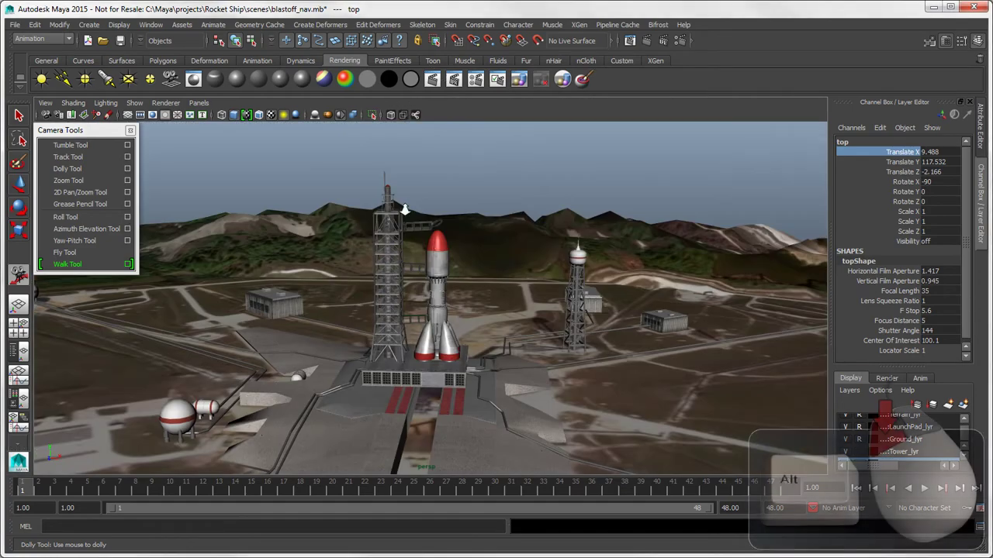
mouse_move(371, 305)
left_mouse_down("alt")
mouse_move(356, 313)
mouse_move(353, 304)
left_mouse_up("alt")
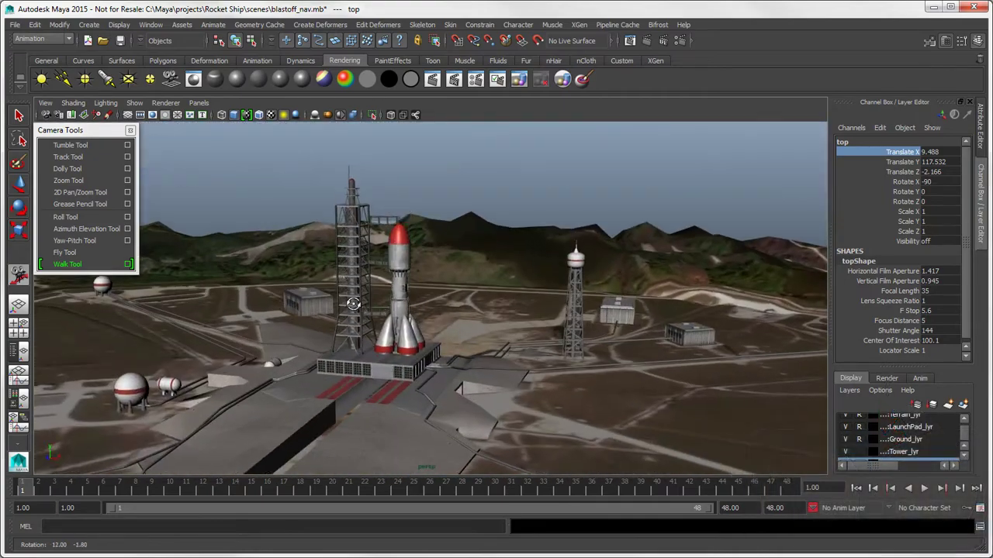
right_click_drag(353, 303, 229, 330, "alt")
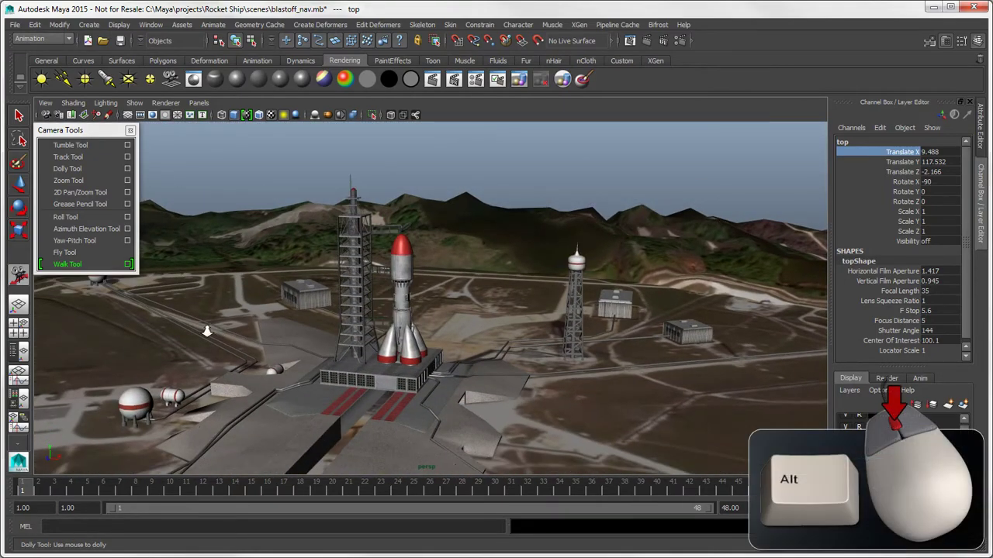
mouse_move(230, 330)
middle_mouse_down("alt")
mouse_move(296, 329)
mouse_move(286, 369)
mouse_move(273, 318)
mouse_move(217, 323)
mouse_move(712, 389)
mouse_move(181, 378)
mouse_move(254, 380)
middle_mouse_up("alt")
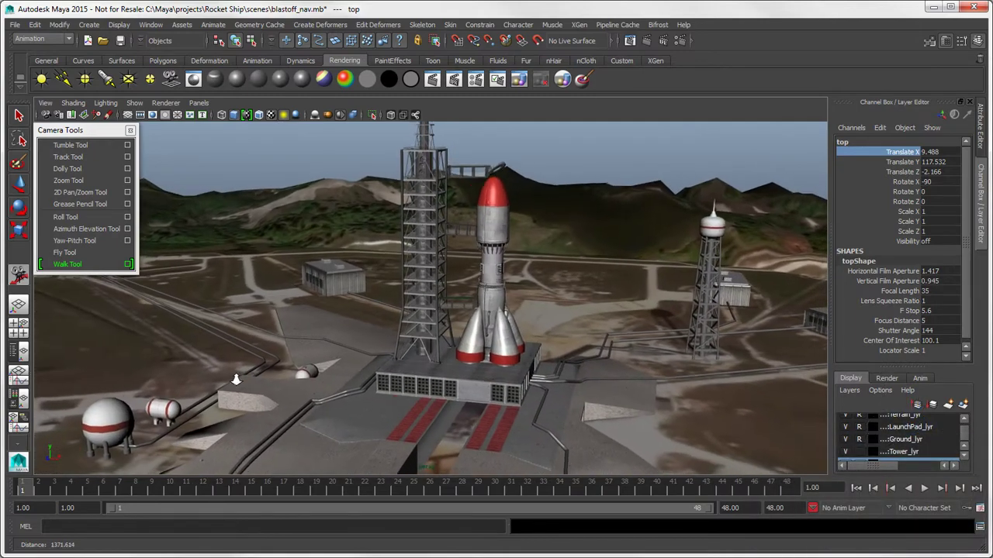
Dolly and box-zoom toward the launch pad, then reframe the shot with the 2D Pan/Zoom tool.
right_click_drag(236, 380, 108, 379, "ctrl+alt")
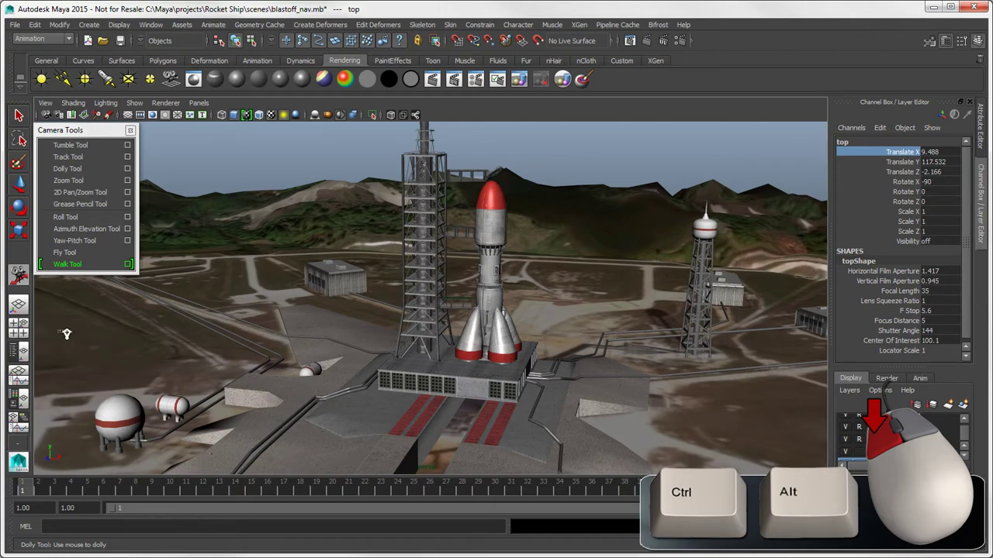
left_click_drag(67, 333, 220, 465, "ctrl+alt")
key("q")
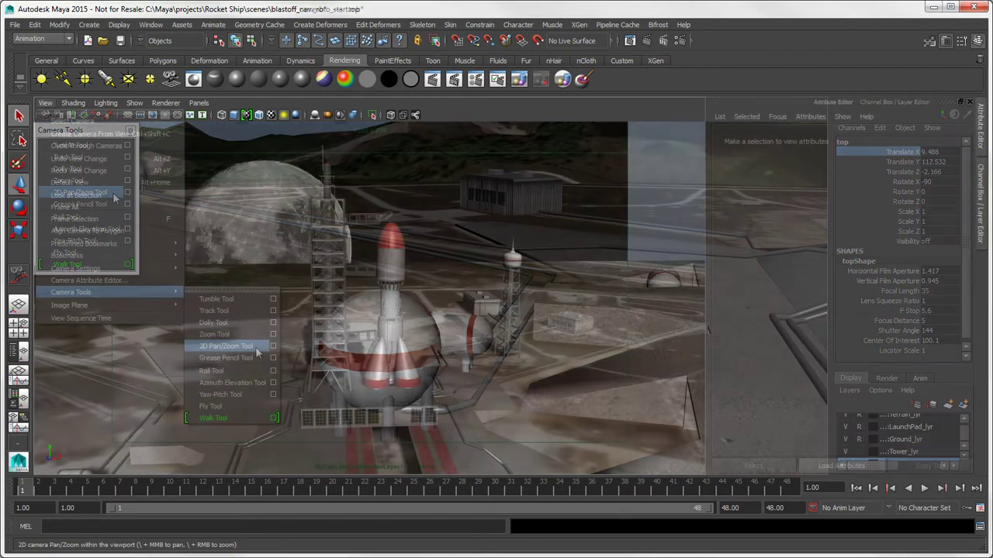
left_click(253, 347)
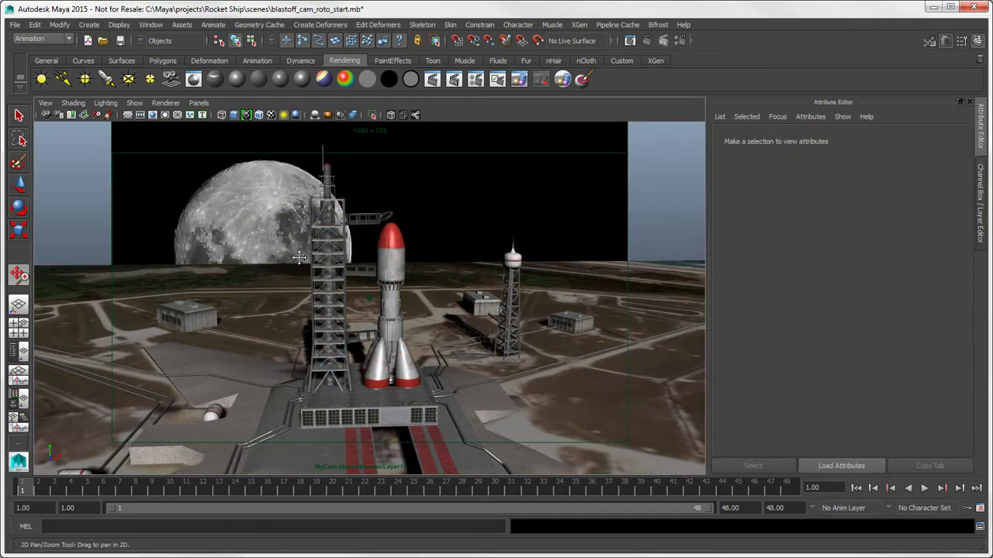
mouse_move(300, 264)
left_mouse_down()
mouse_move(505, 378)
mouse_move(404, 448)
mouse_move(351, 340)
mouse_move(349, 308)
left_mouse_up()
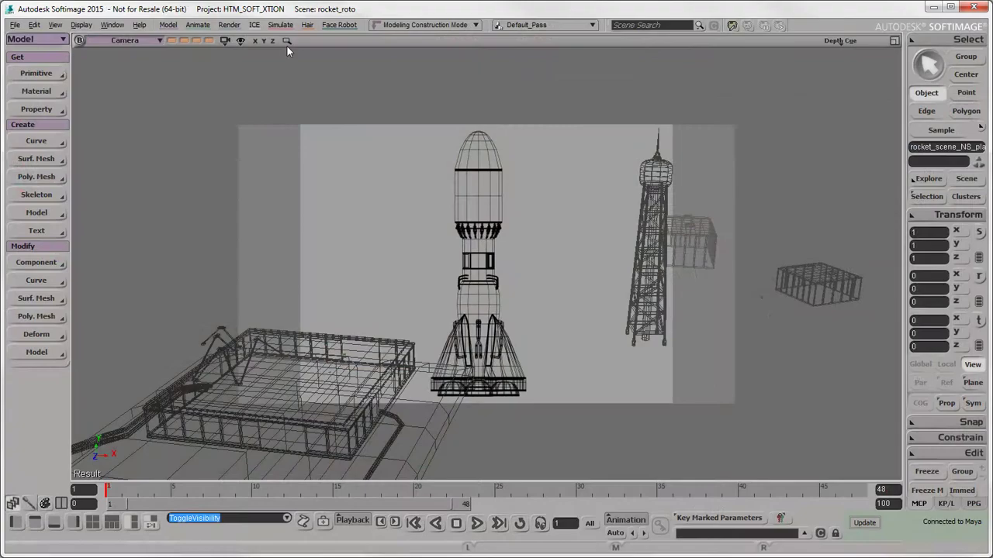
Zoom in close on the wireframe rocket and tower, then dolly out to the whole camera frame.
left_click(287, 40)
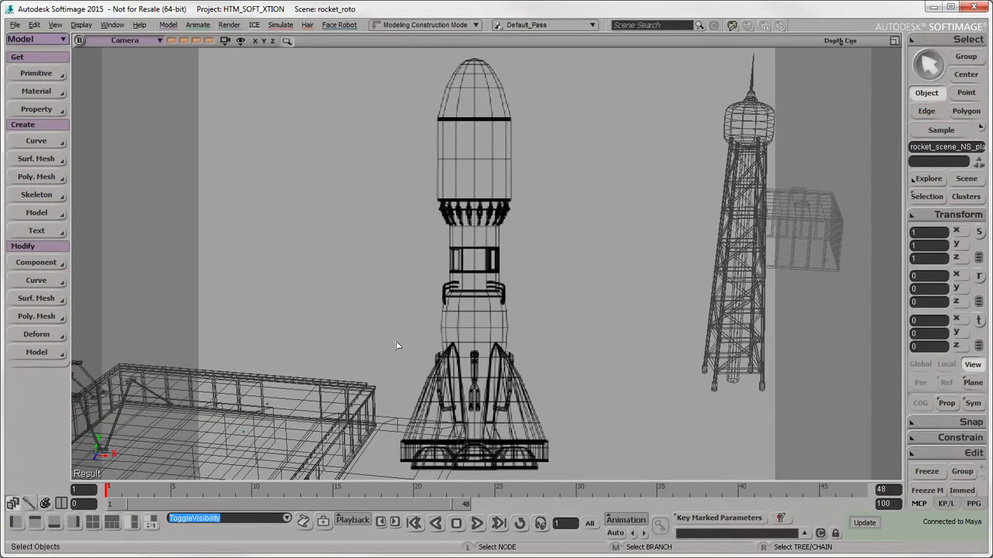
key("s")
mouse_move(396, 341)
left_mouse_down()
mouse_move(427, 350)
mouse_move(393, 349)
left_mouse_up()
middle_click_drag(392, 350, 812, 372)
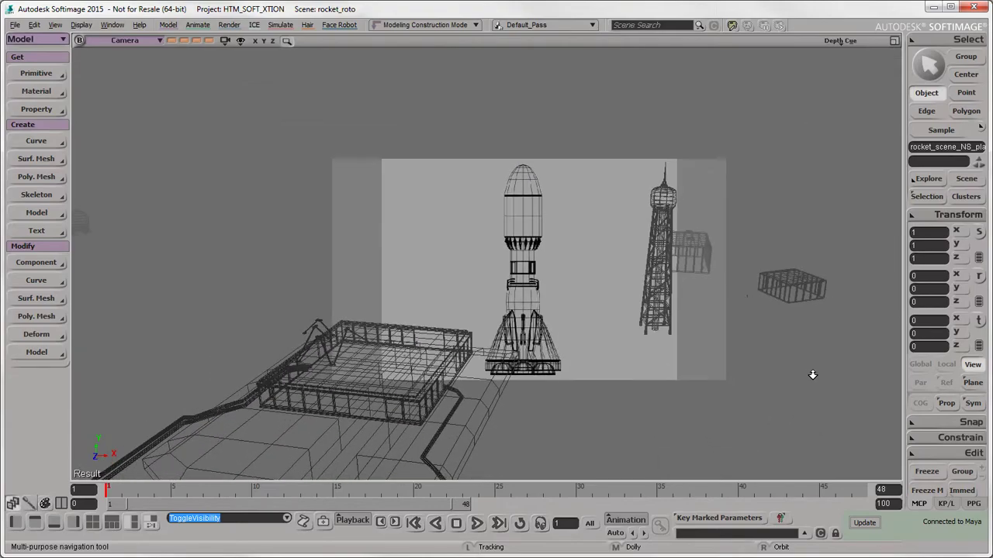
middle_click_drag(558, 409, 631, 409)
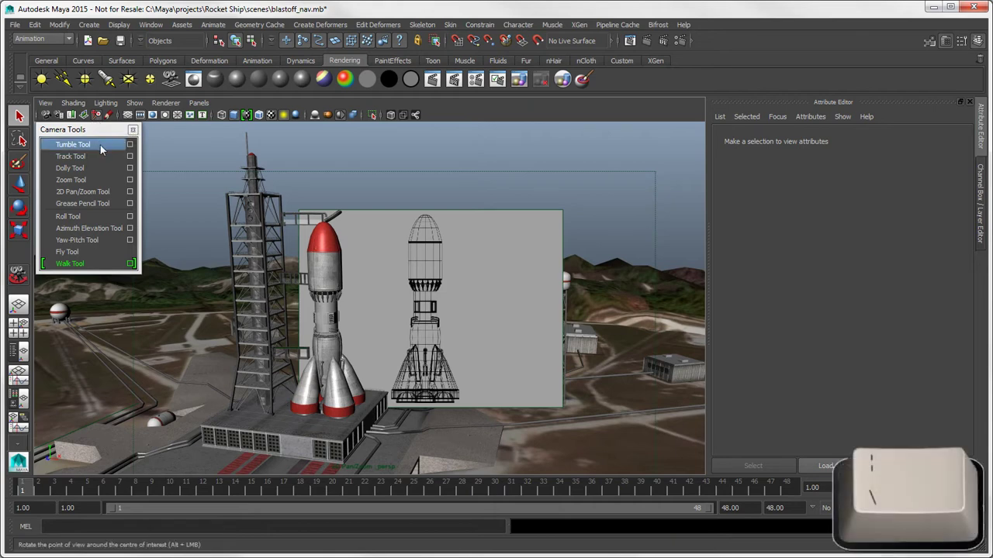
Dock the 2D Pan/Zoom tool settings and pan the view slightly in 2D Pan mode.
left_click(130, 192)
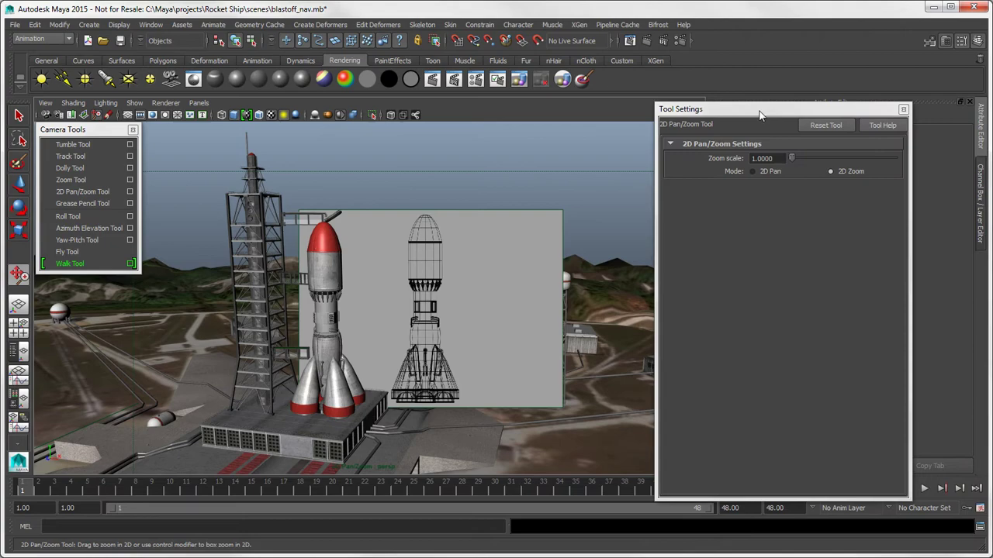
left_click_drag(760, 110, 810, 109)
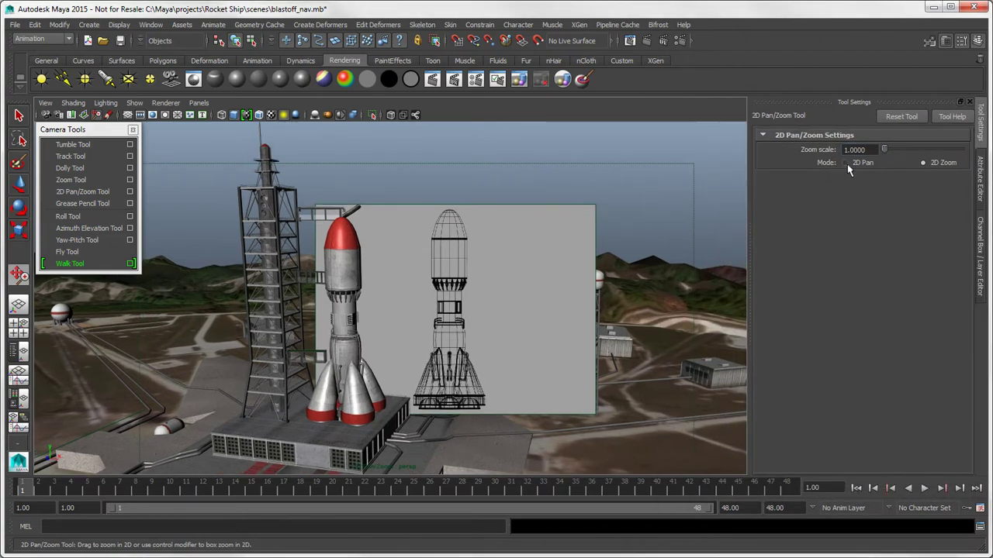
left_click(845, 163)
mouse_move(518, 323)
left_mouse_down()
mouse_move(498, 326)
mouse_move(562, 352)
mouse_move(392, 328)
mouse_move(505, 330)
mouse_move(505, 319)
left_mouse_up()
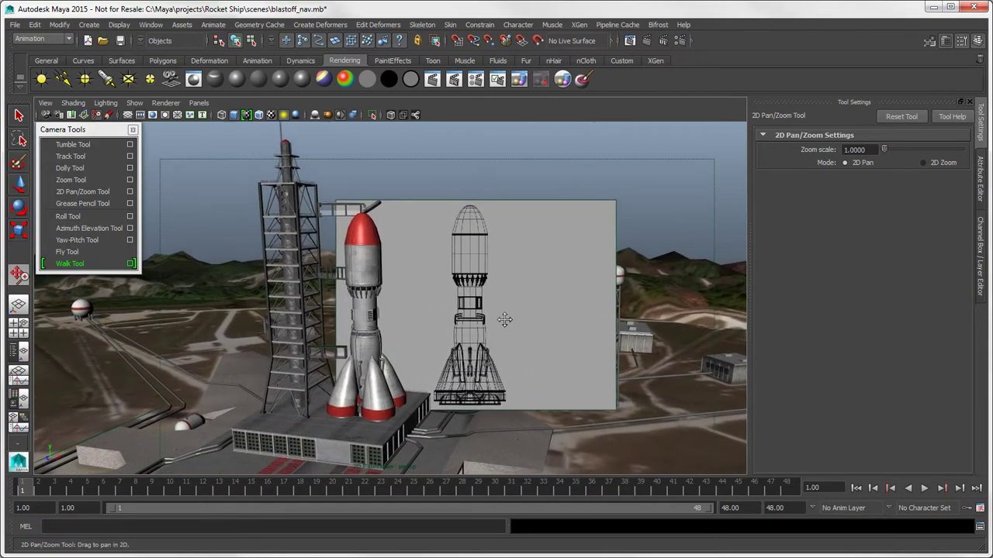
Zoom in 2D onto the wireframe rocket image, then toggle 2D pan/zoom off with backslash.
left_click(922, 163)
mouse_move(361, 348)
left_mouse_down()
mouse_move(771, 371)
mouse_move(904, 393)
mouse_move(563, 337)
mouse_move(126, 338)
mouse_move(587, 350)
left_mouse_up()
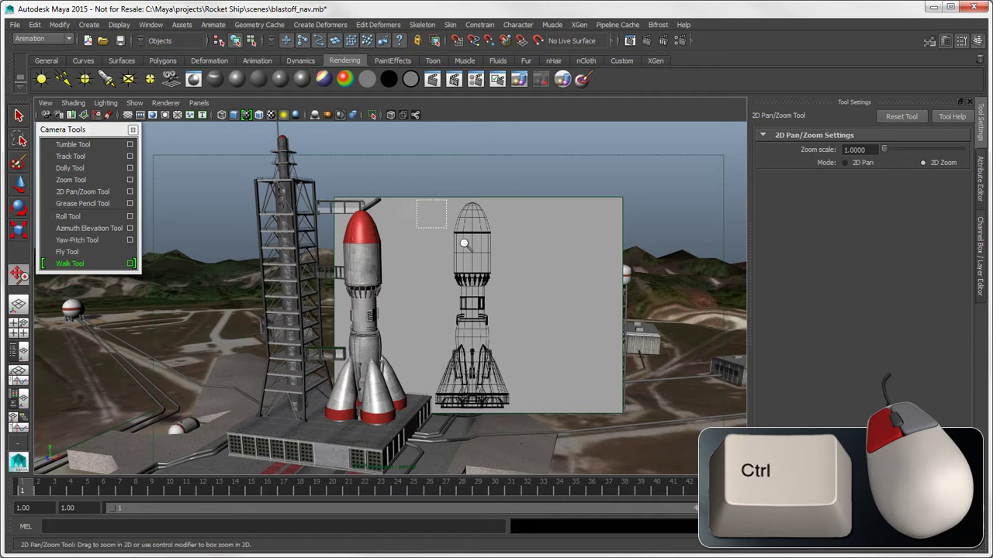
left_click_drag(416, 202, 532, 321, "ctrl")
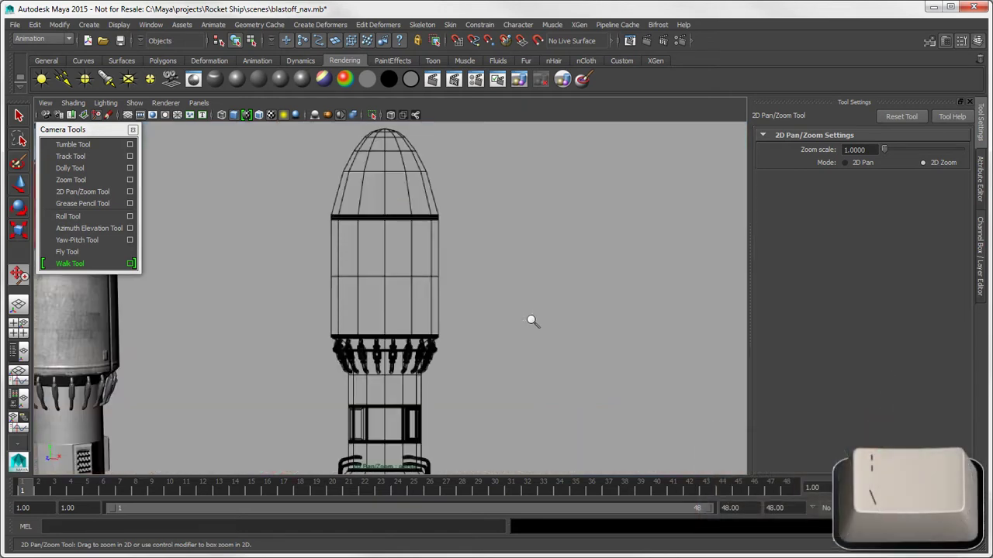
key("backslash")
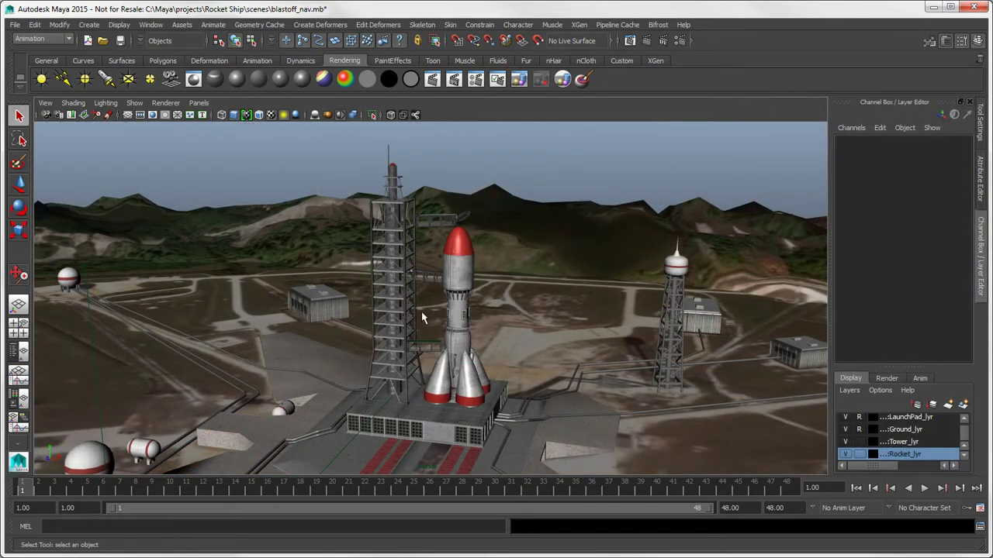
Track the camera sideways, then undo and redo that view change (Alt+Z, Alt+Y).
mouse_move(380, 318)
middle_mouse_down("alt")
mouse_move(719, 301)
mouse_move(39, 318)
mouse_move(47, 324)
middle_mouse_up("alt")
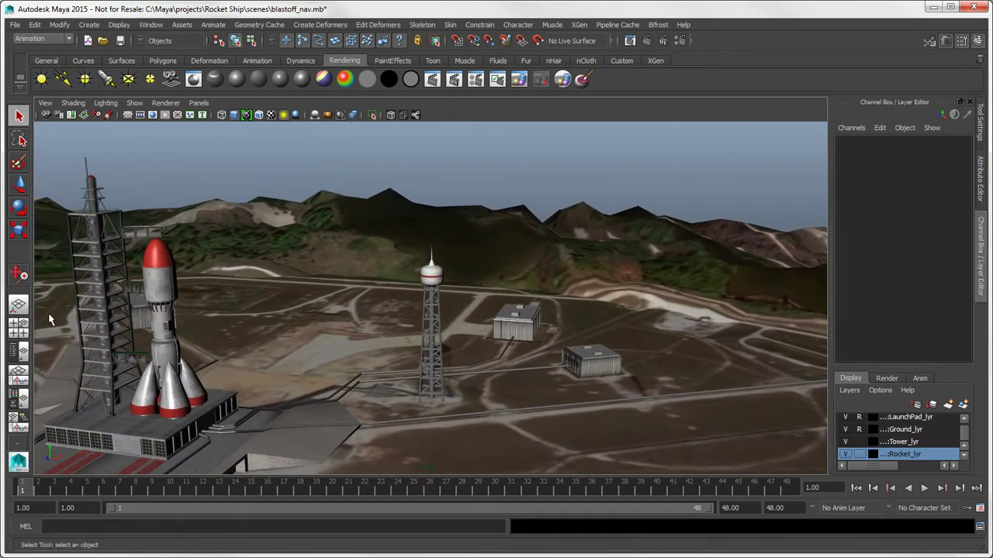
left_click(46, 103)
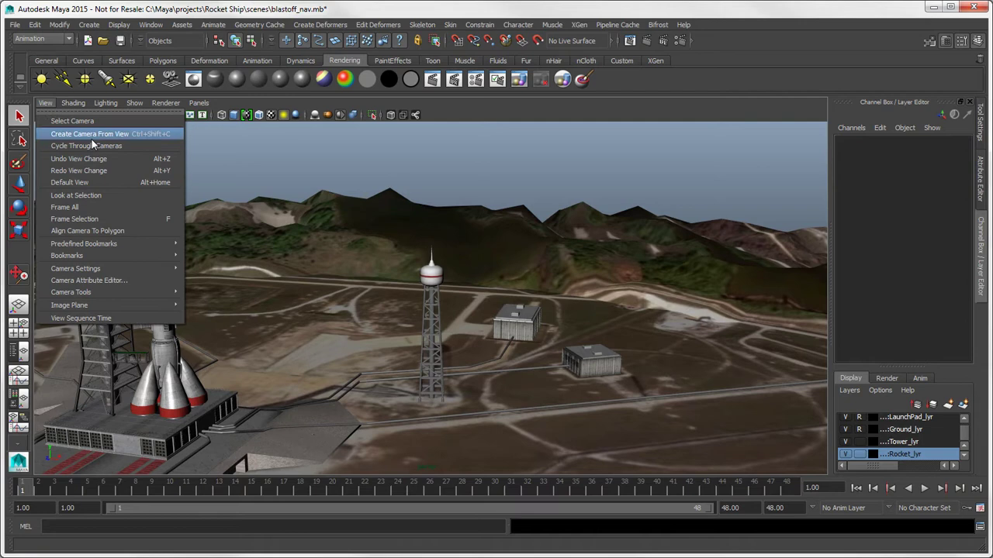
key("alt+z")
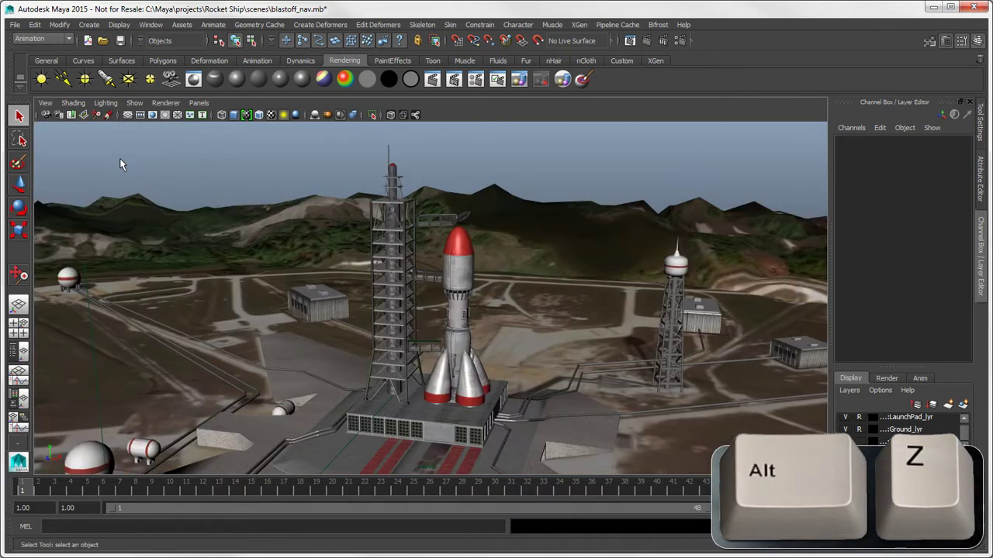
left_click(42, 102)
key("alt+y")
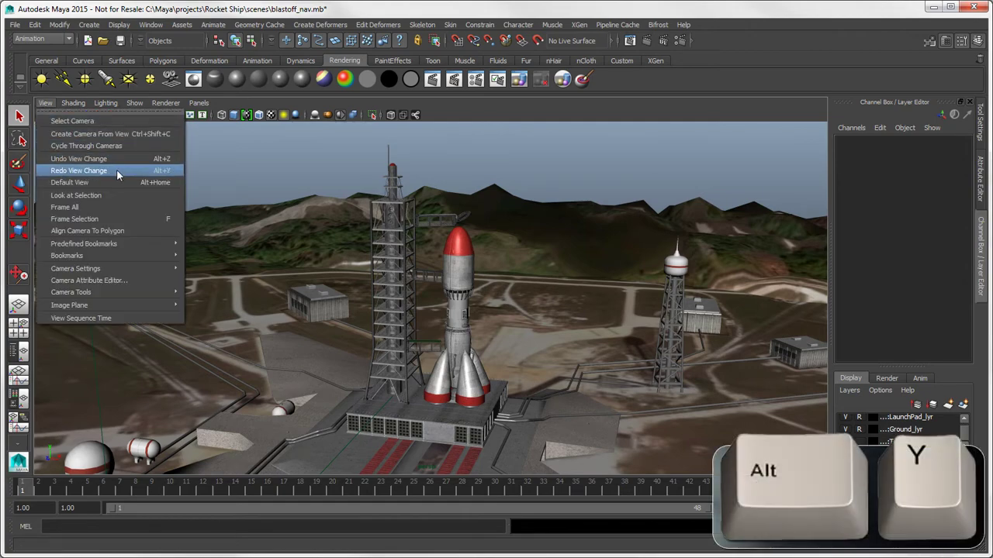
left_click(116, 170)
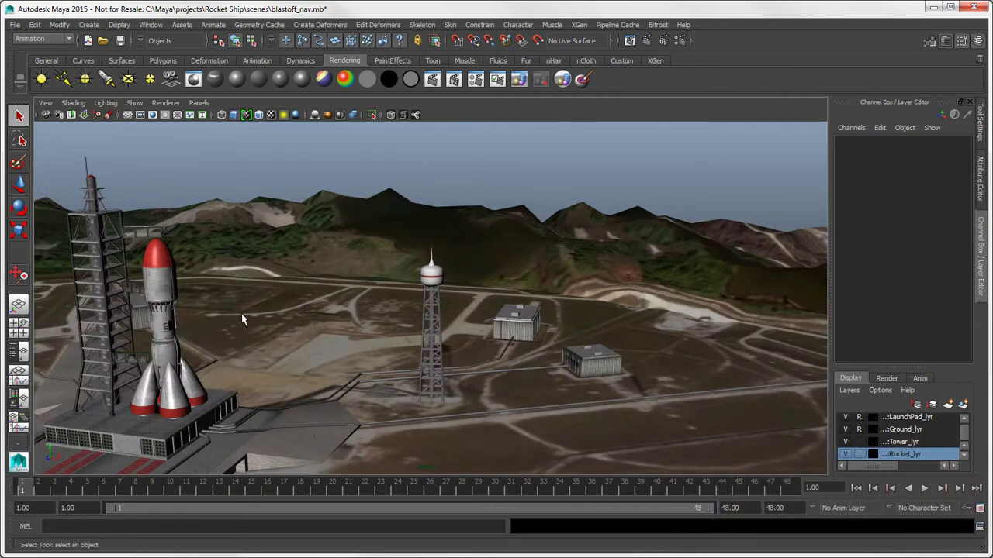
Step back two previous views with [ and forward again with ].
key("bracketleft")
key("bracketleft")
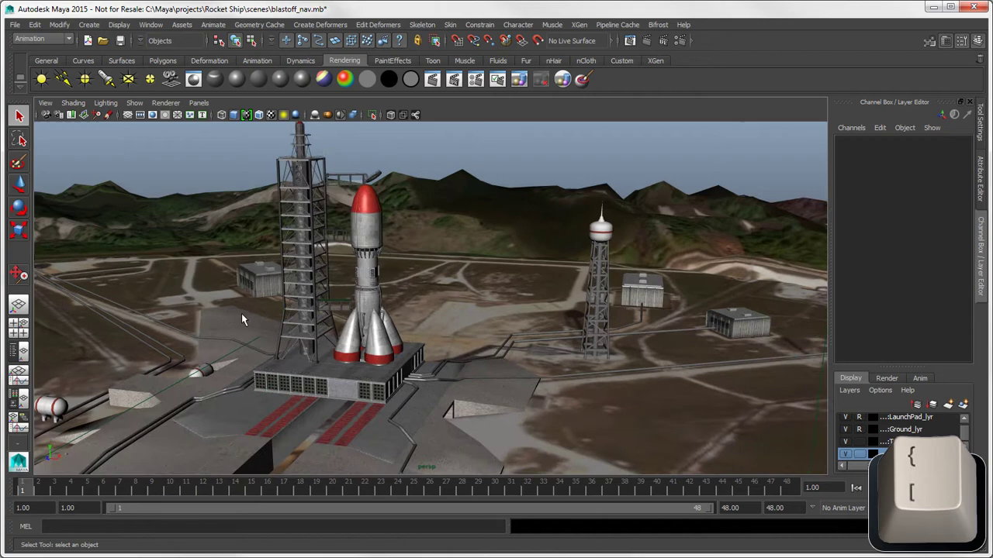
key("bracketleft")
key("bracketleft")
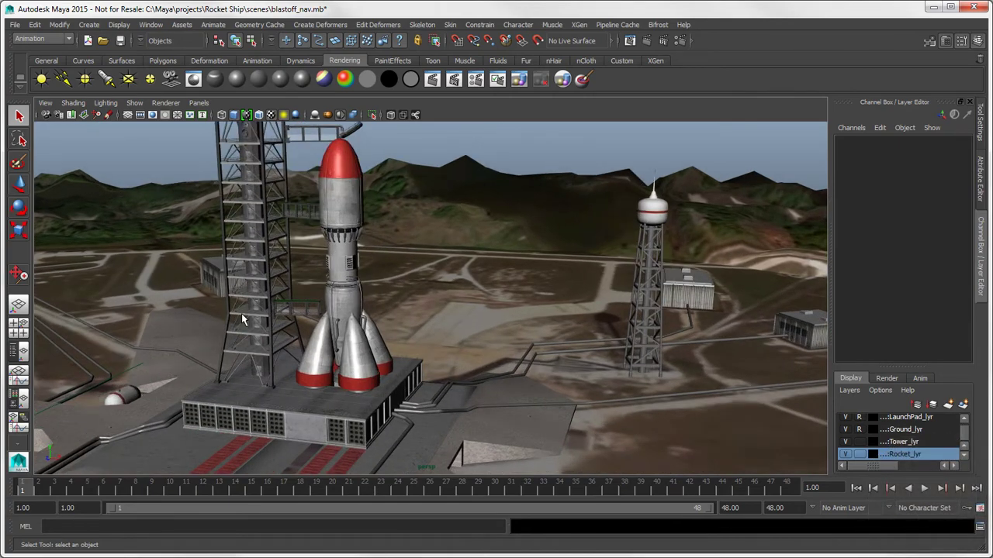
key("bracketright")
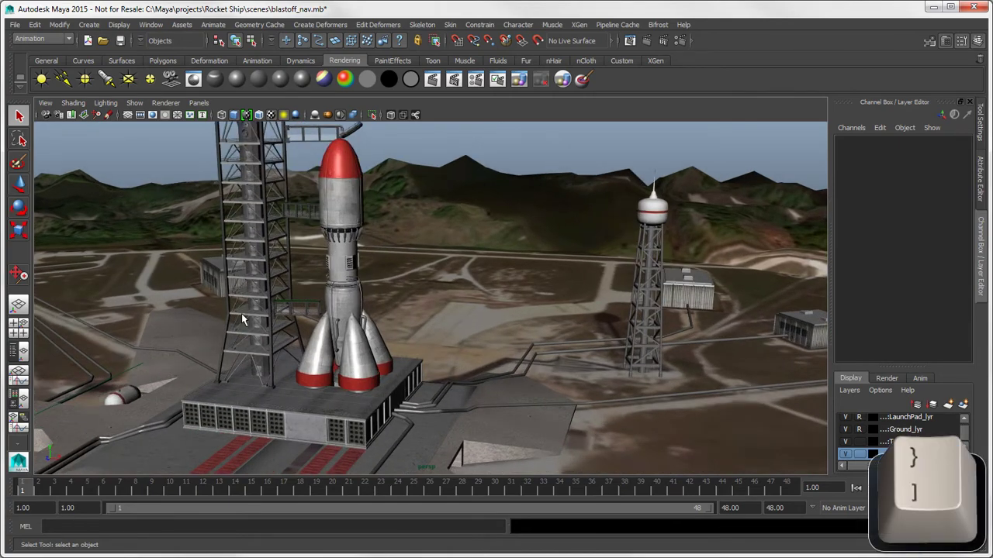
key("bracketright")
key("bracketright")
key("bracketright")
key("bracketright")
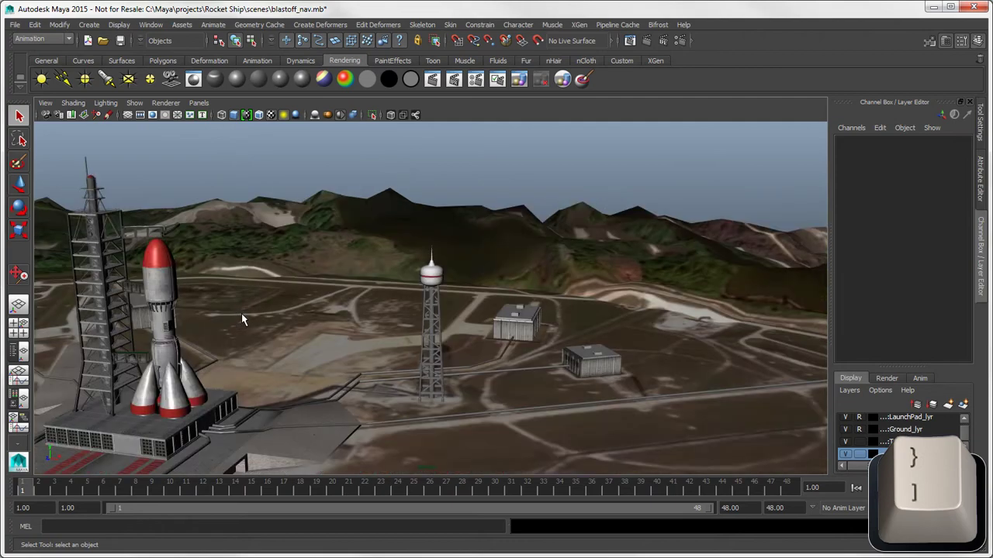
key("bracketright")
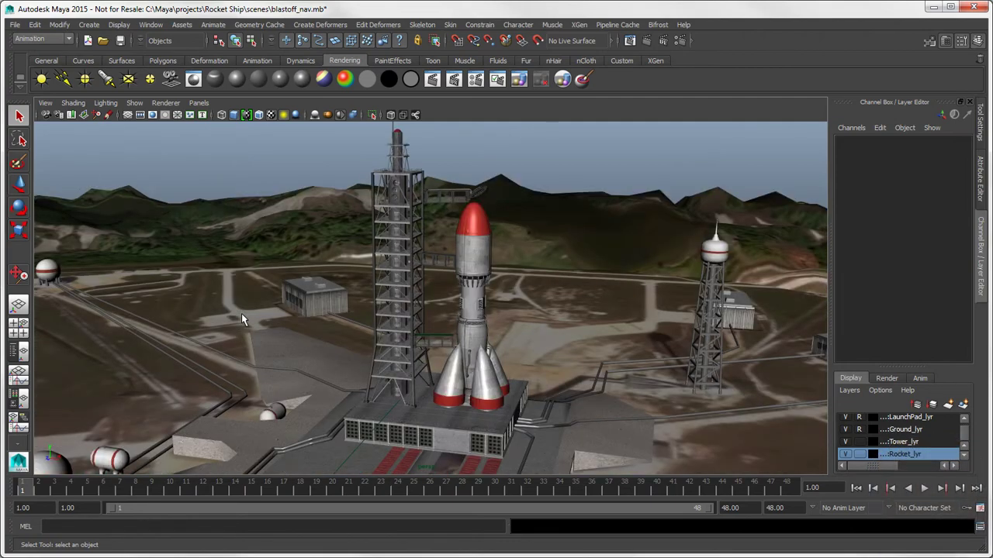
Enable animated camera transitions for framing, fit all and bookmarks in Camera preferences, and save.
left_click(979, 508)
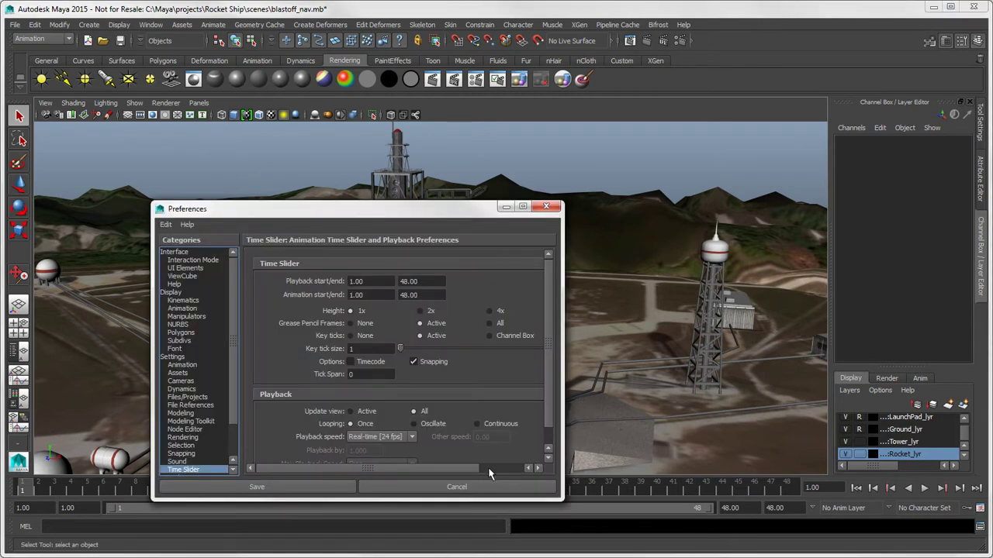
left_click(191, 383)
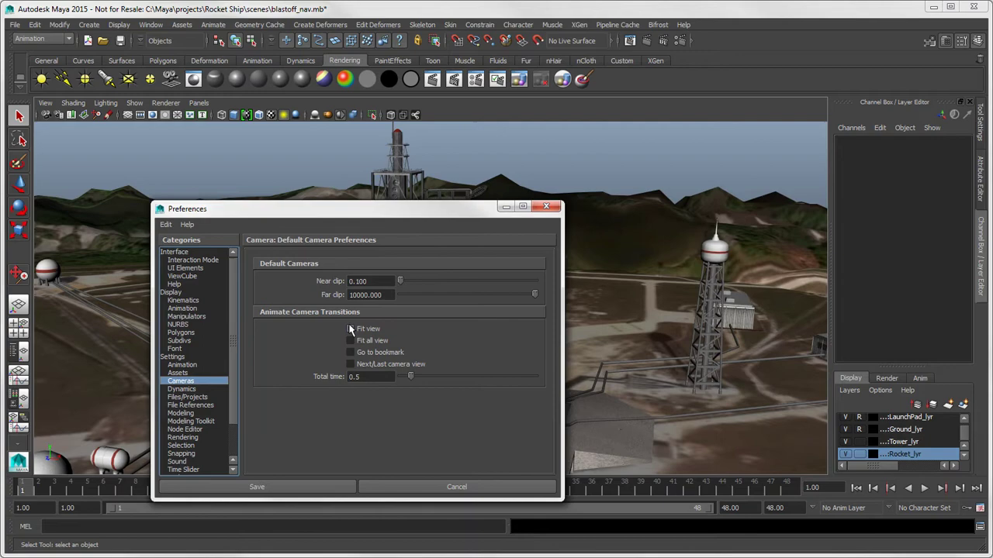
left_click(350, 329)
left_click(351, 341)
left_click(304, 487)
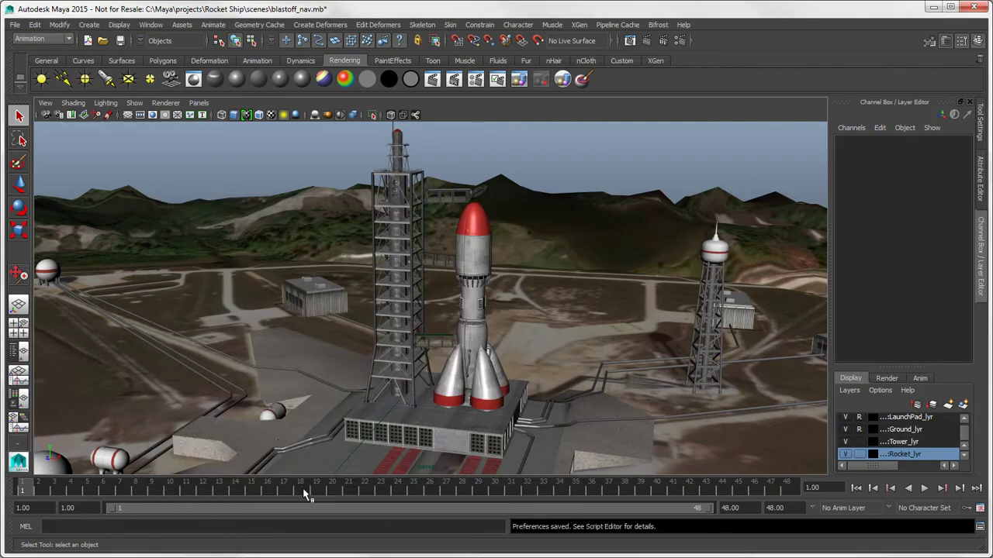
Test the animated transitions by stepping back and forward through camera views.
key("[")
key("[")
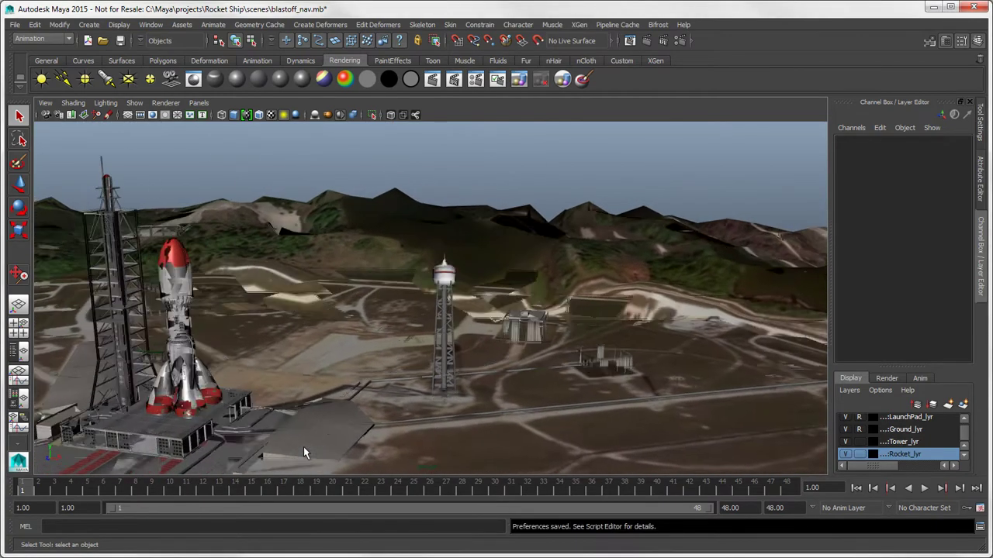
key("[")
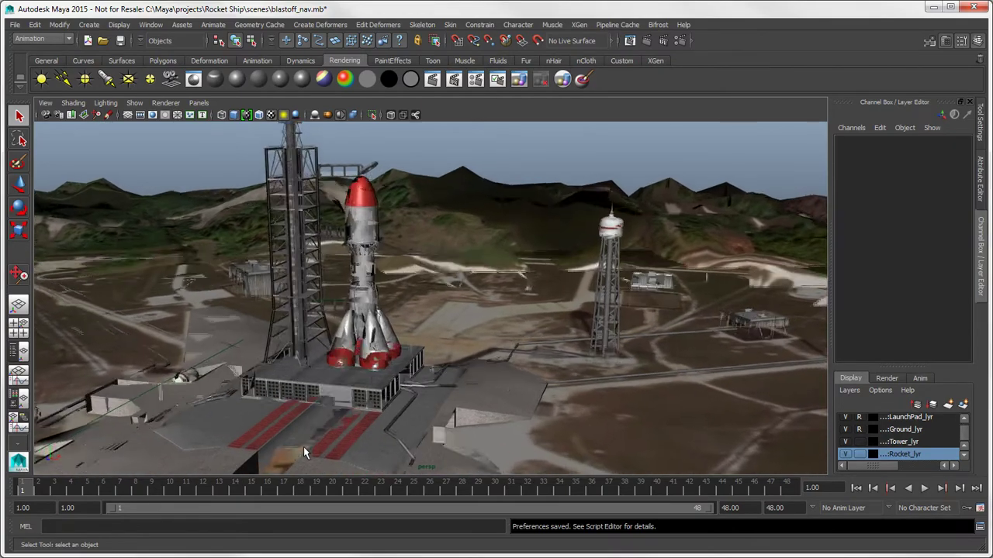
key("[")
key("[")
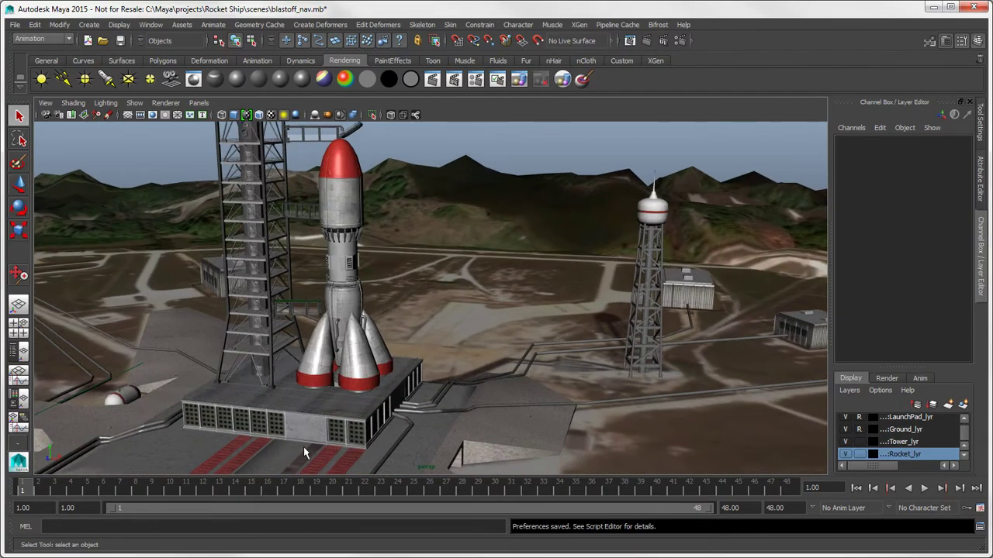
key("]")
Turn animated camera transitions off again, save preferences, and jump back to the rocket view.
left_click(980, 508)
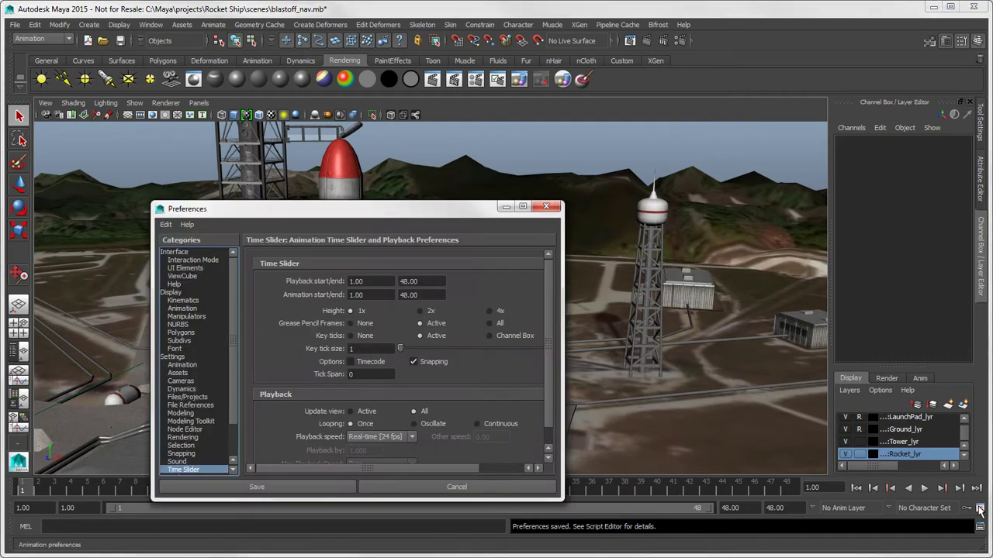
left_click(180, 381)
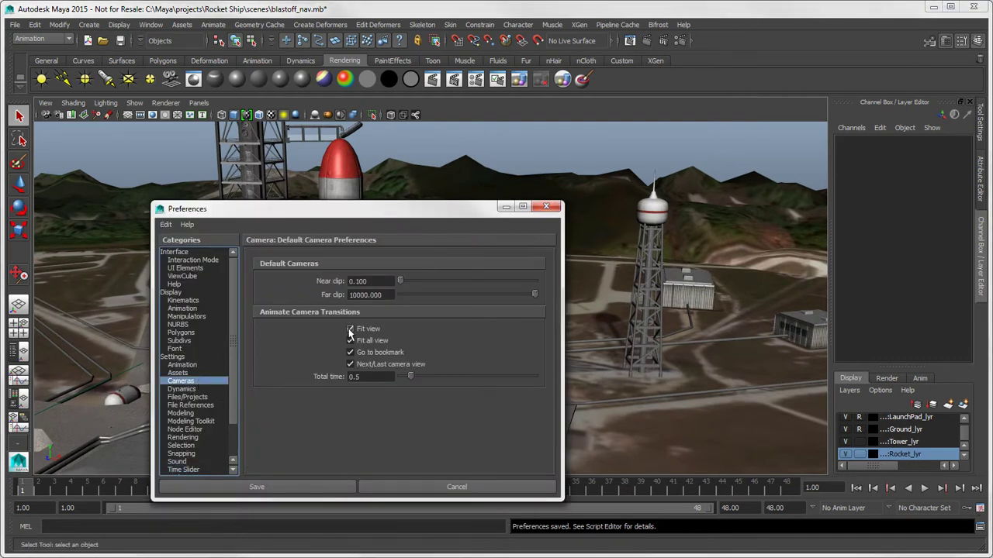
left_click(350, 330)
left_click(350, 340)
left_click(260, 486)
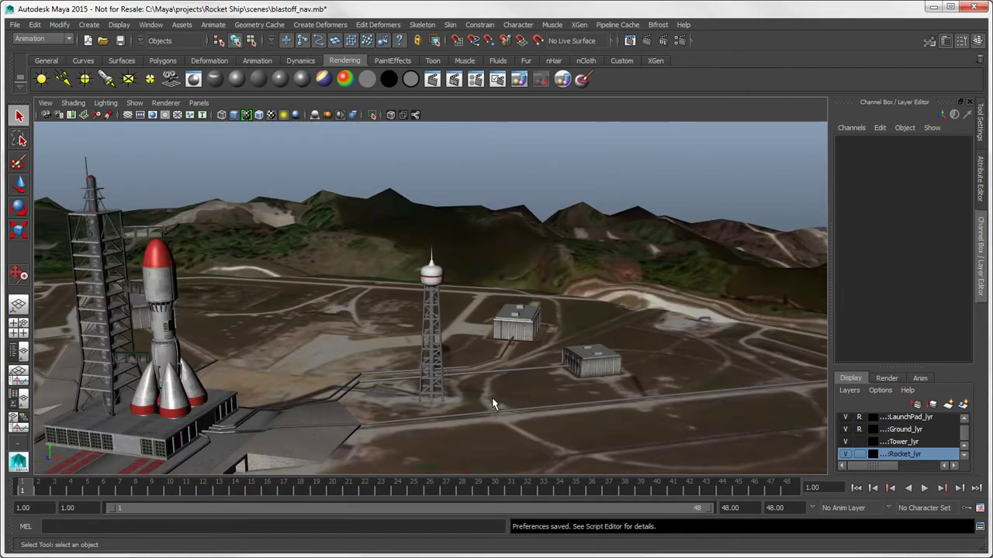
key("bracketleft")
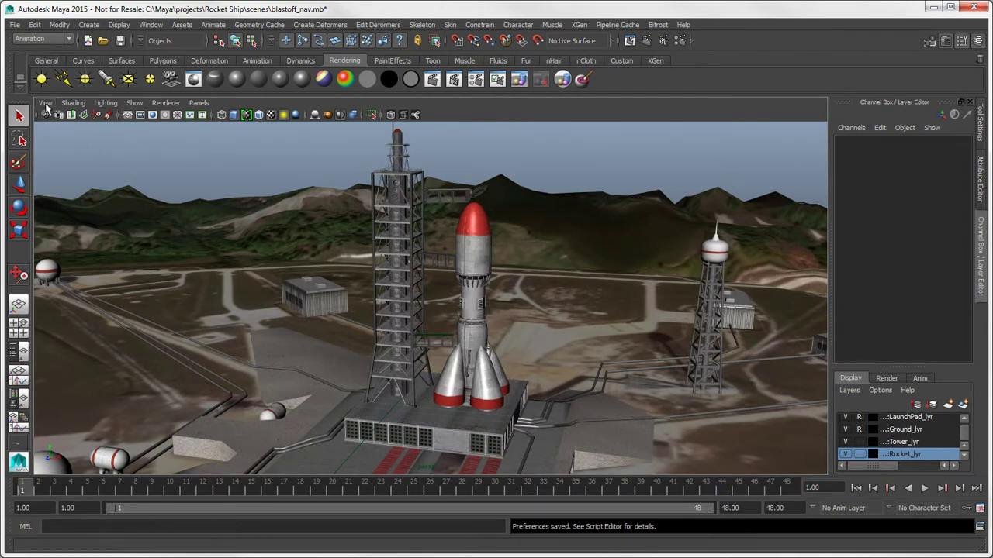
Reset the perspective camera to Default View and dolly back to show rocket and pad.
left_click(45, 103)
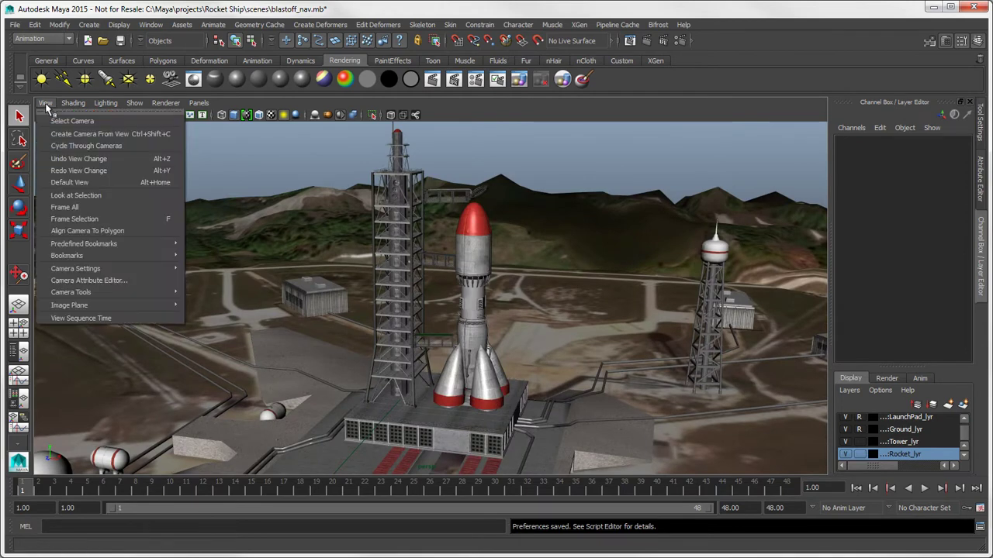
left_click(119, 182)
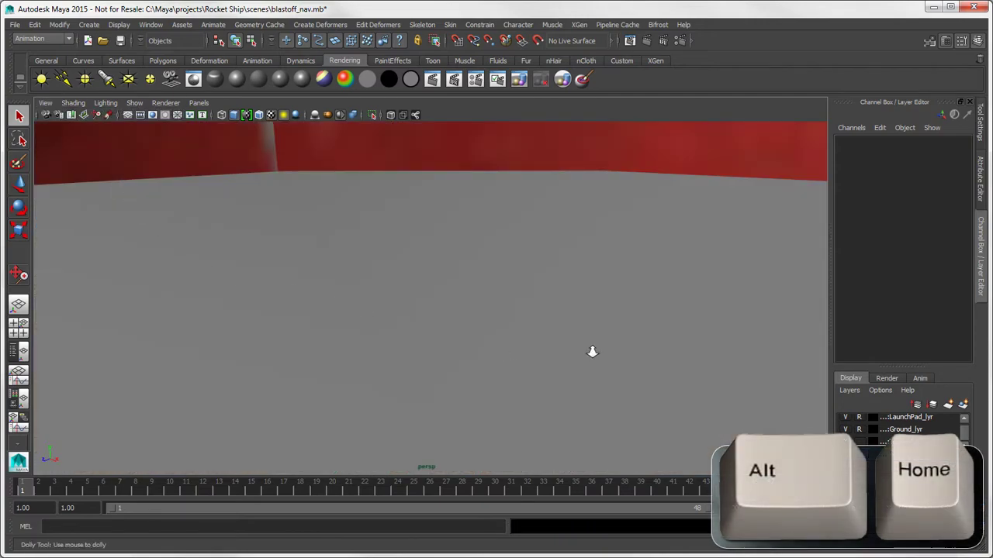
mouse_move(591, 350)
right_mouse_down("alt")
mouse_move(365, 357)
mouse_move(454, 324)
mouse_move(476, 358)
right_mouse_up("alt")
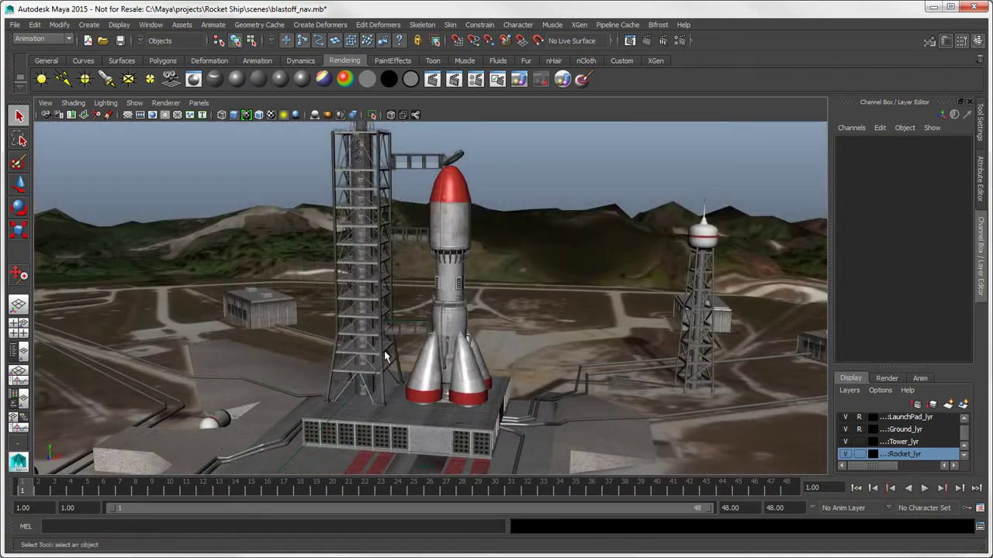
Frame the selected water tower support, then frame it in all four views.
left_click(702, 270)
key("f")
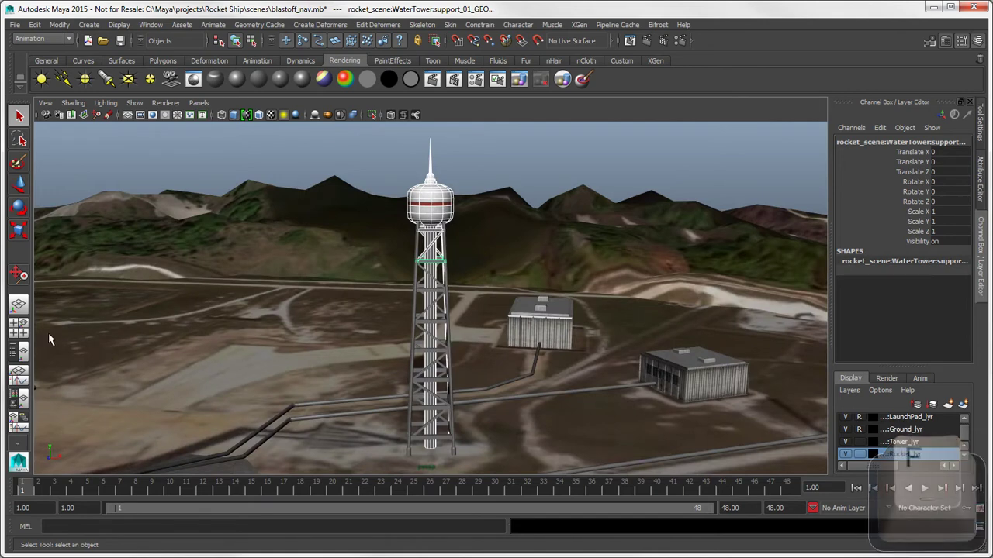
left_click(21, 331)
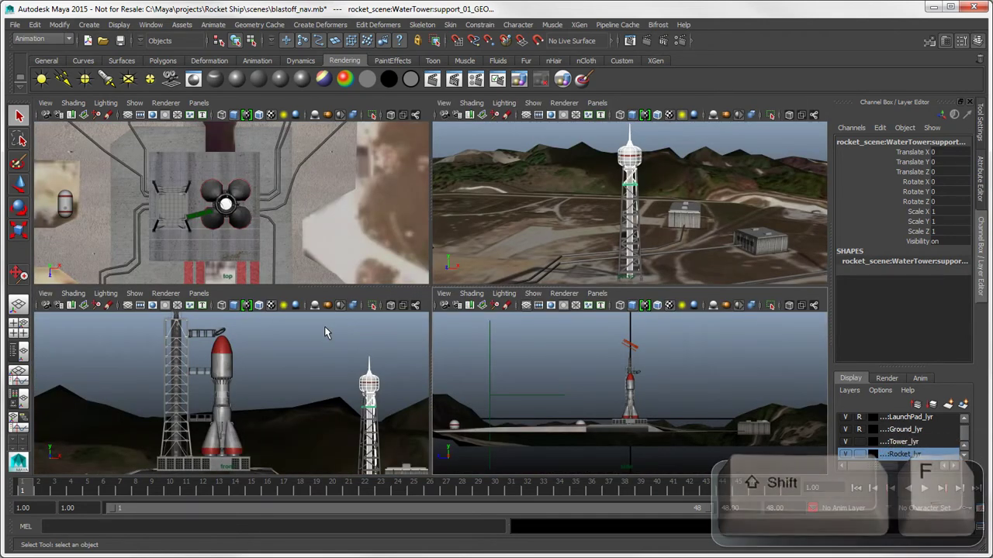
key("shift+f")
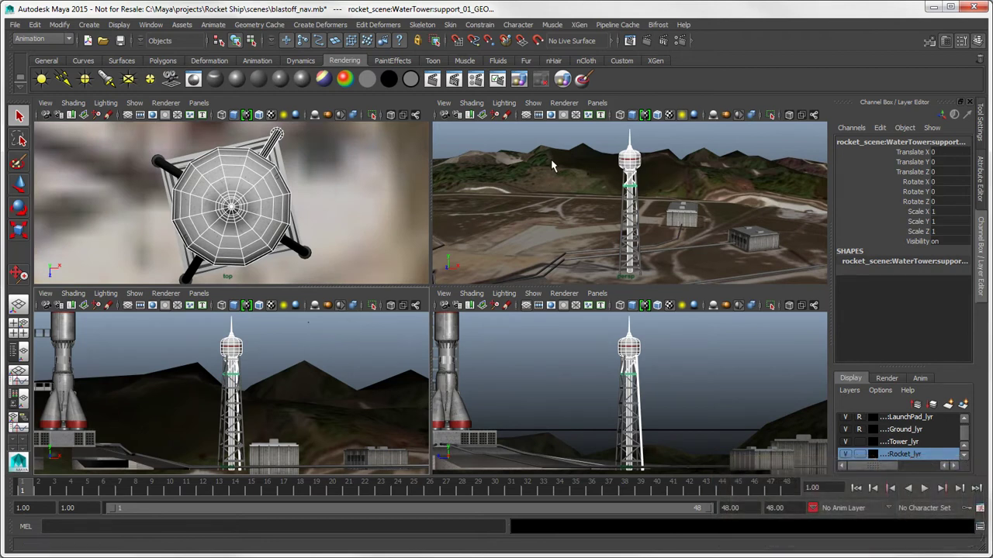
Deselect the tower and frame the whole launch pad in the top view and all four views.
key("a")
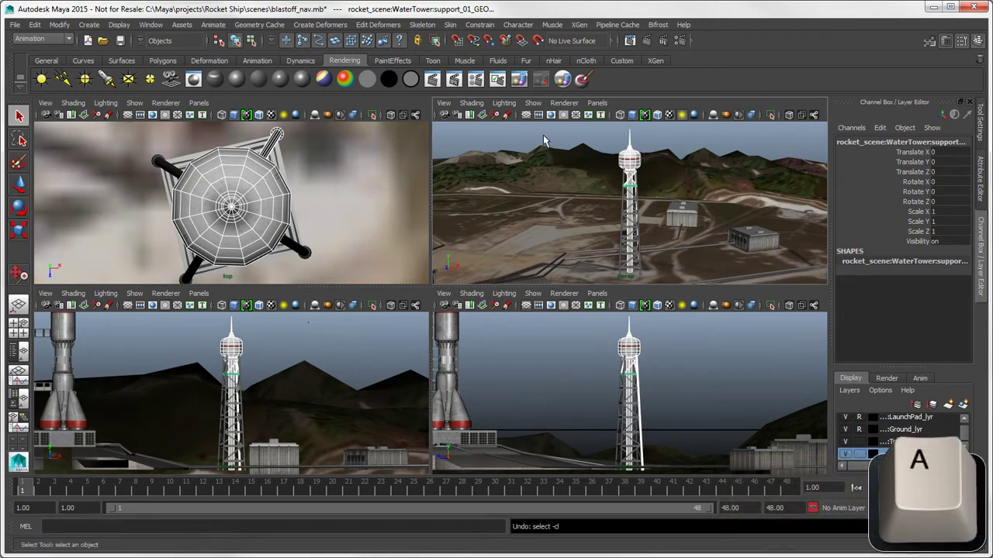
key("f")
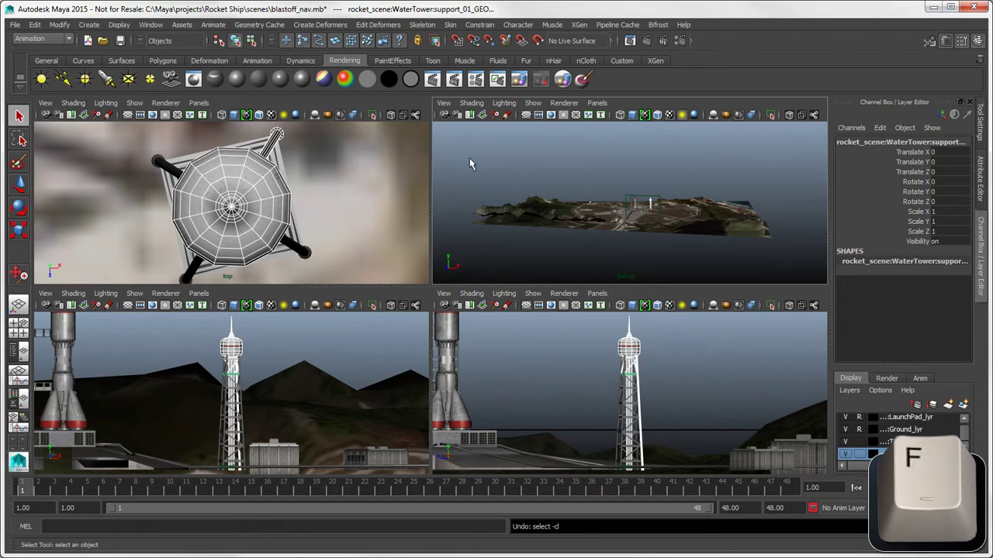
left_click(469, 163)
left_click(403, 195)
key("a")
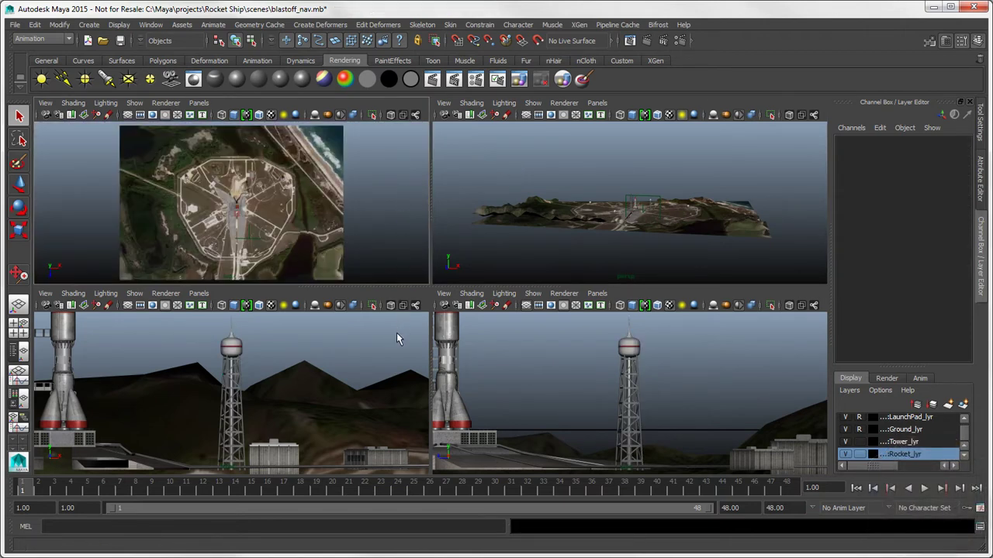
key("shift+a")
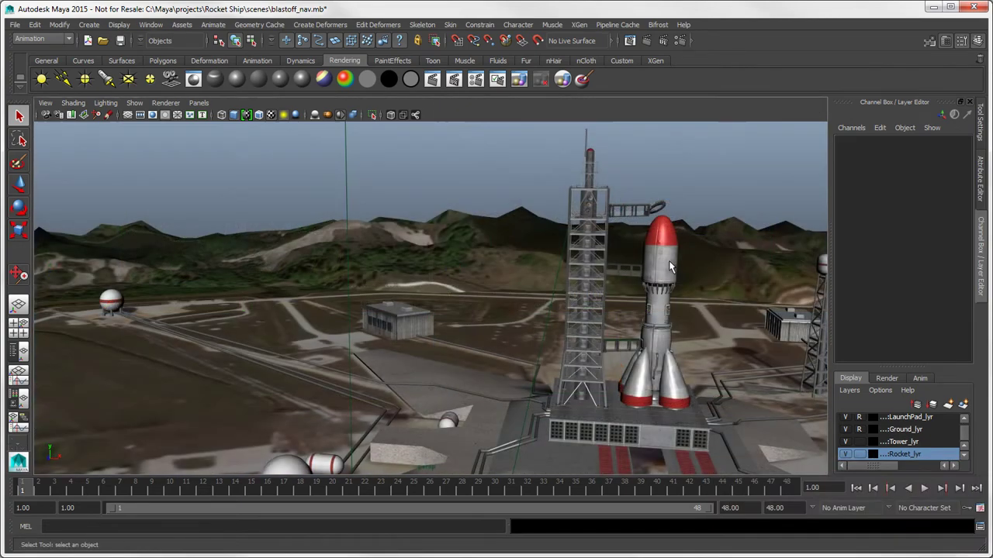
Select the rocket's upper stage, Look at Selection, then frame it with F.
left_click(669, 266)
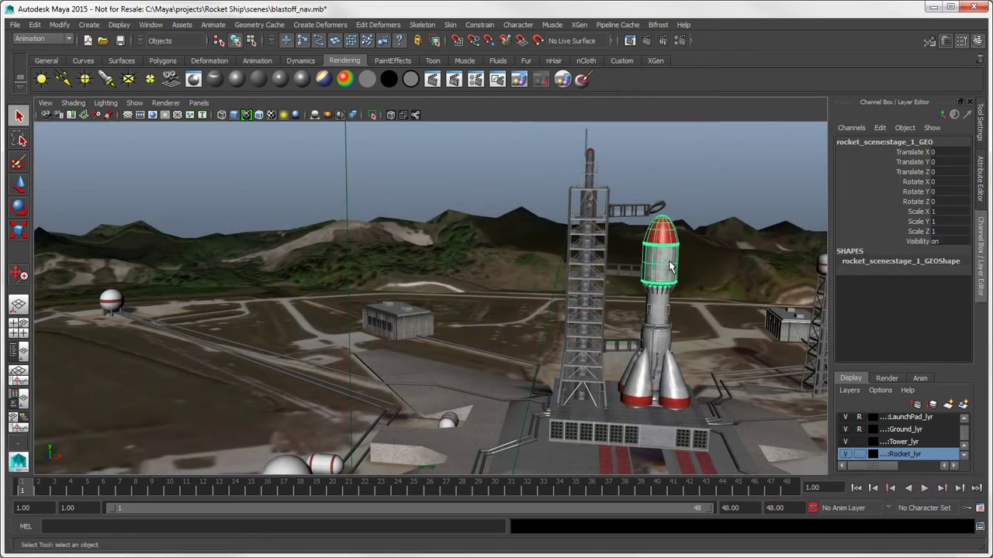
left_click(45, 103)
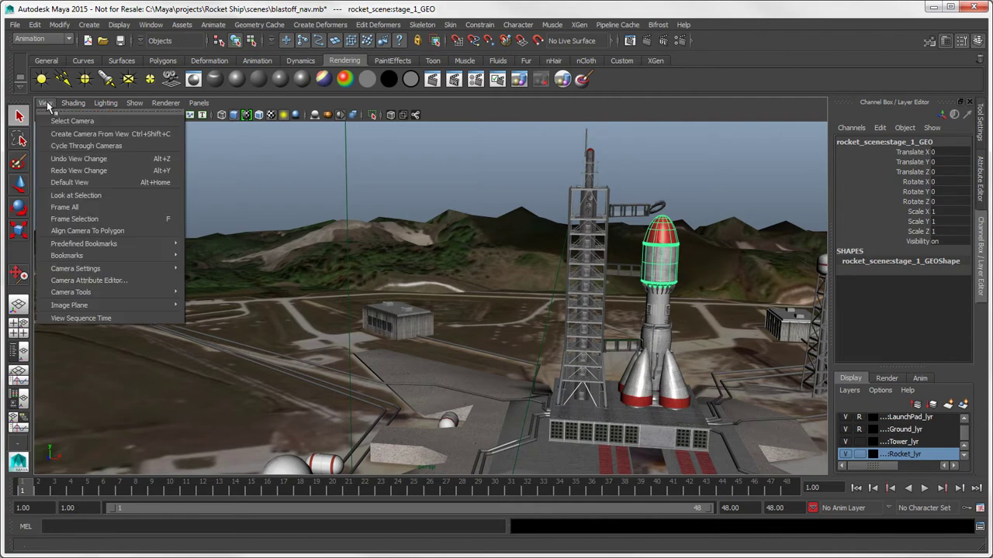
left_click(110, 194)
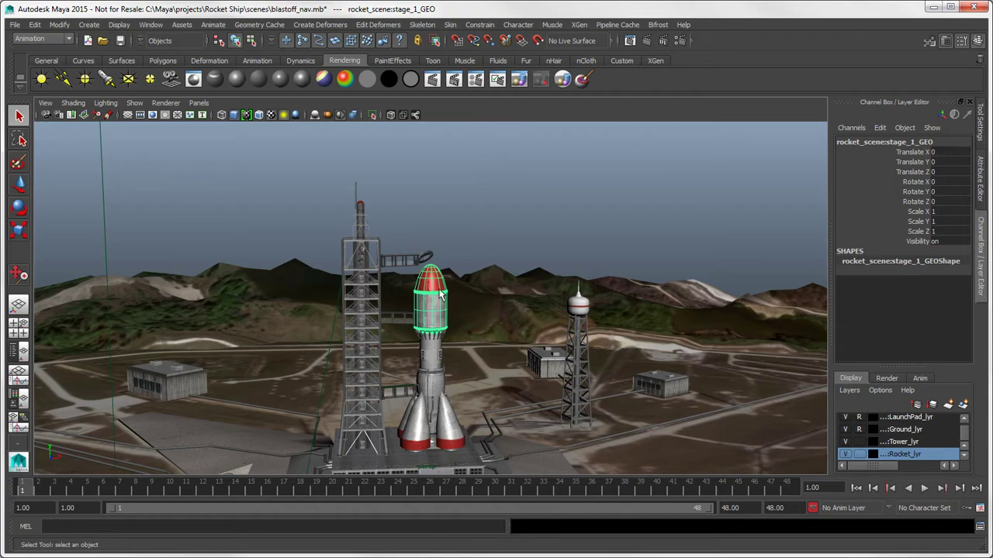
key("f")
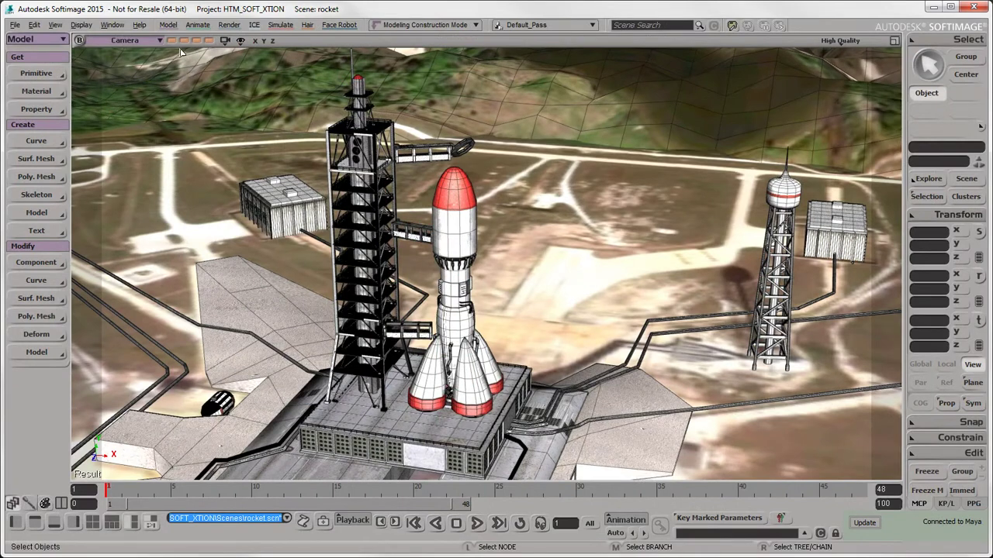
Recall the four stored viewpoints: low pad view, another view, rocket nose close-up, wide tower view.
left_click(171, 41)
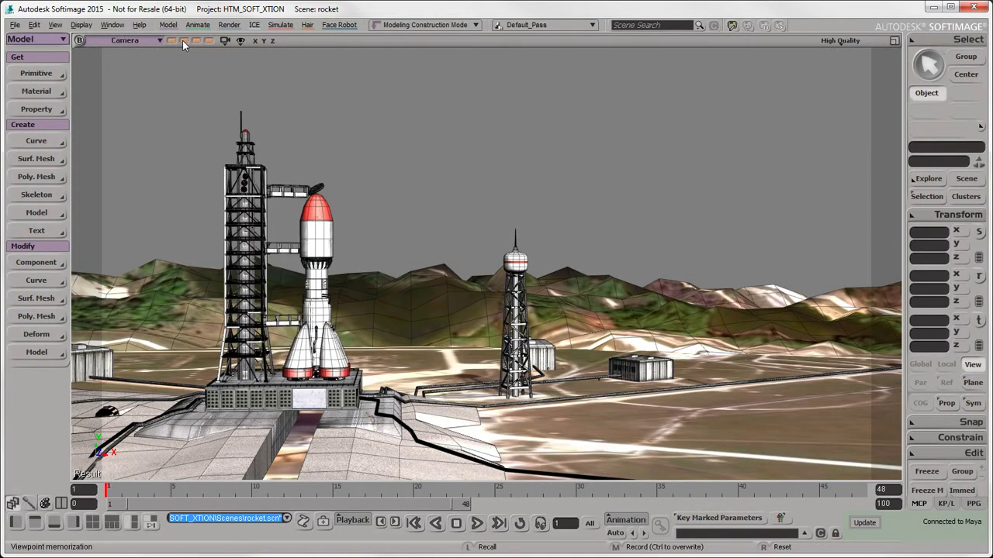
left_click(183, 41)
left_click(197, 41)
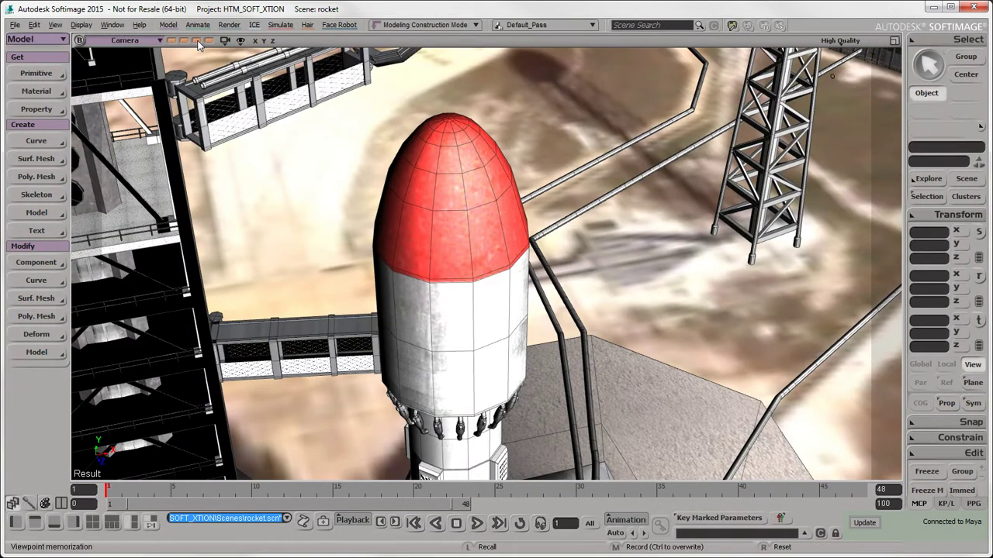
left_click(210, 41)
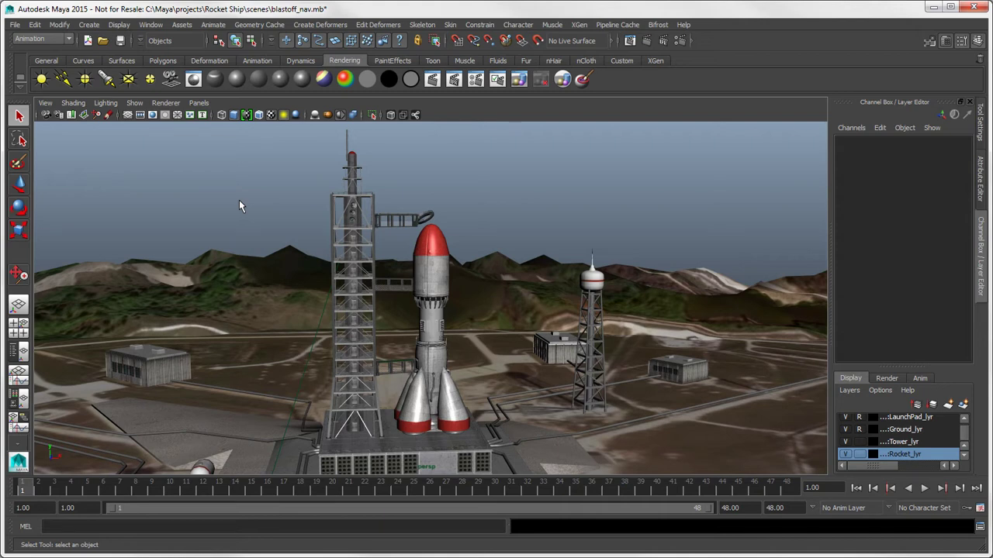
Dolly the camera out to a high overhead view of the whole launch site.
left_click(45, 103)
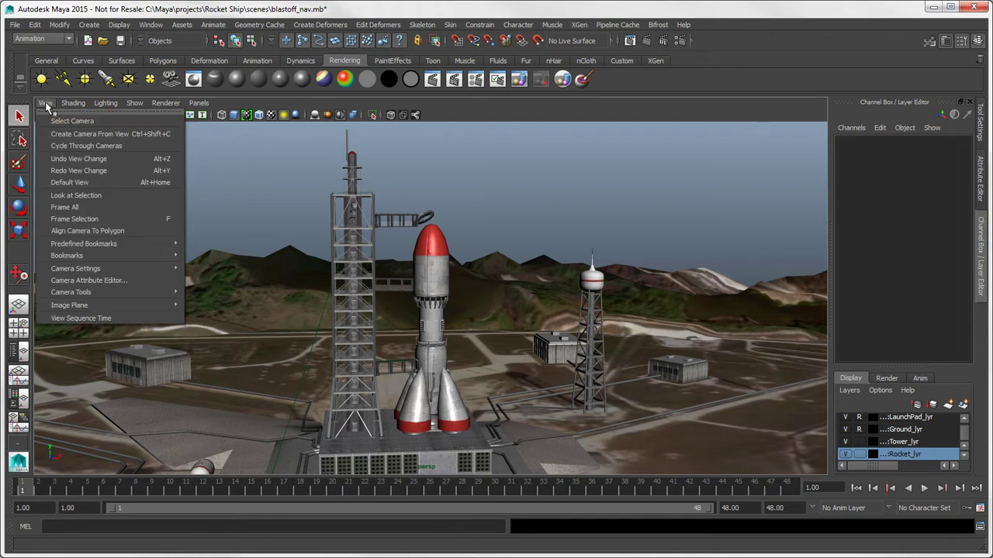
mouse_move(84, 244)
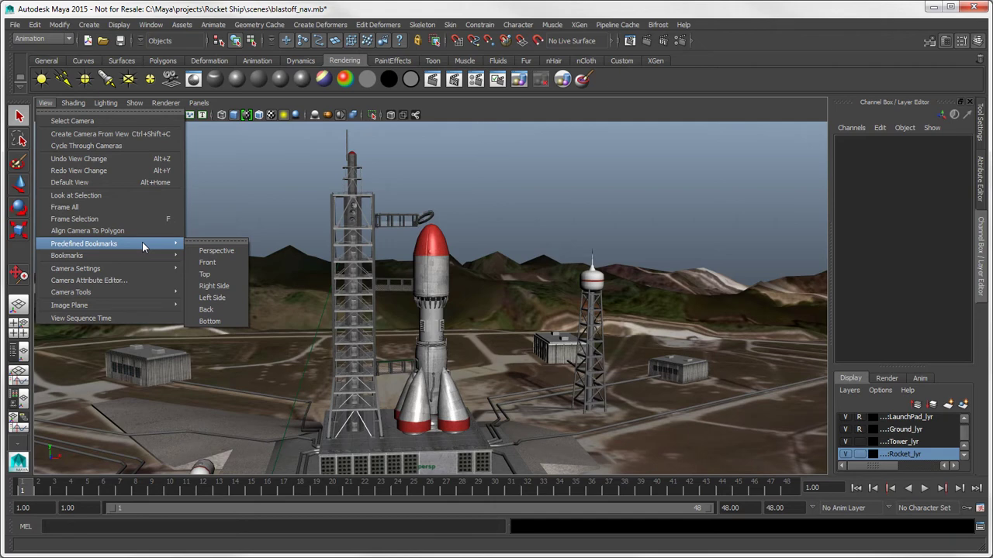
left_click(284, 191)
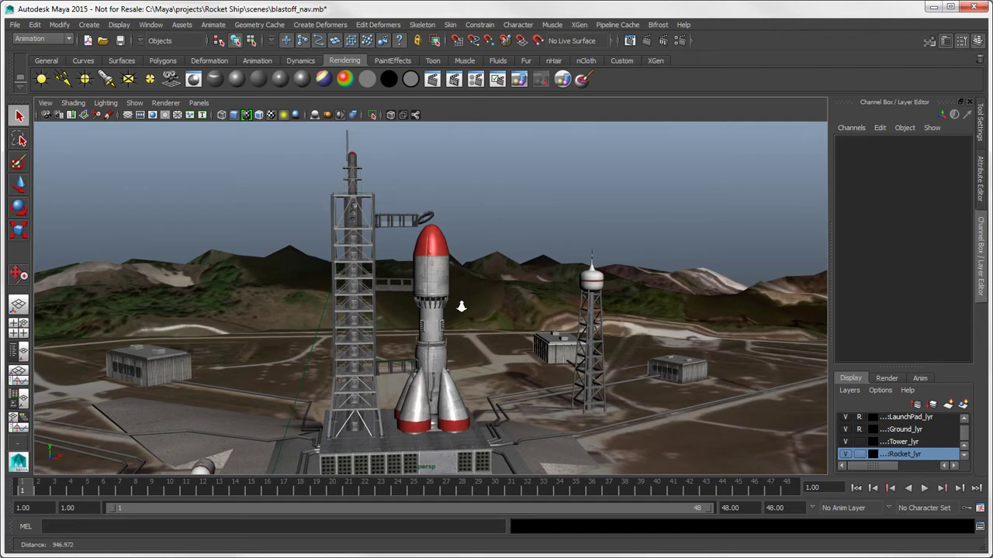
right_click_drag(457, 303, 317, 325, "alt")
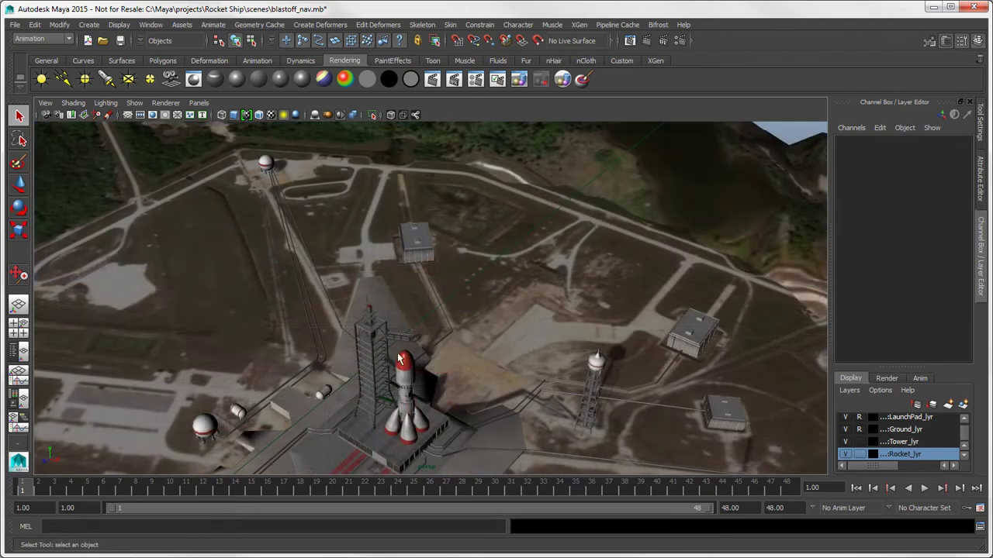
Create a new camera bookmark named topNoseCone with the description 'view above rocket'.
left_click(50, 107)
mouse_move(67, 256)
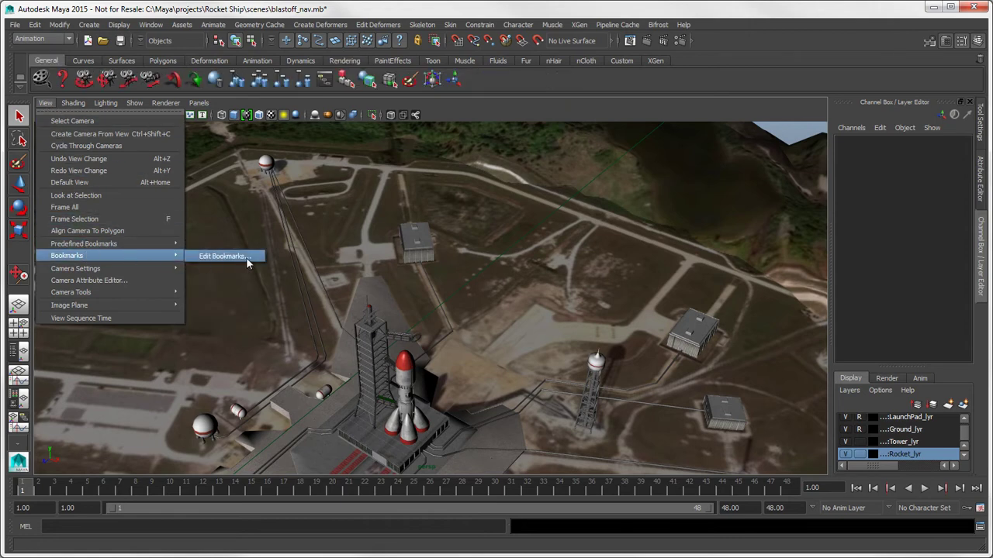
left_click(247, 262)
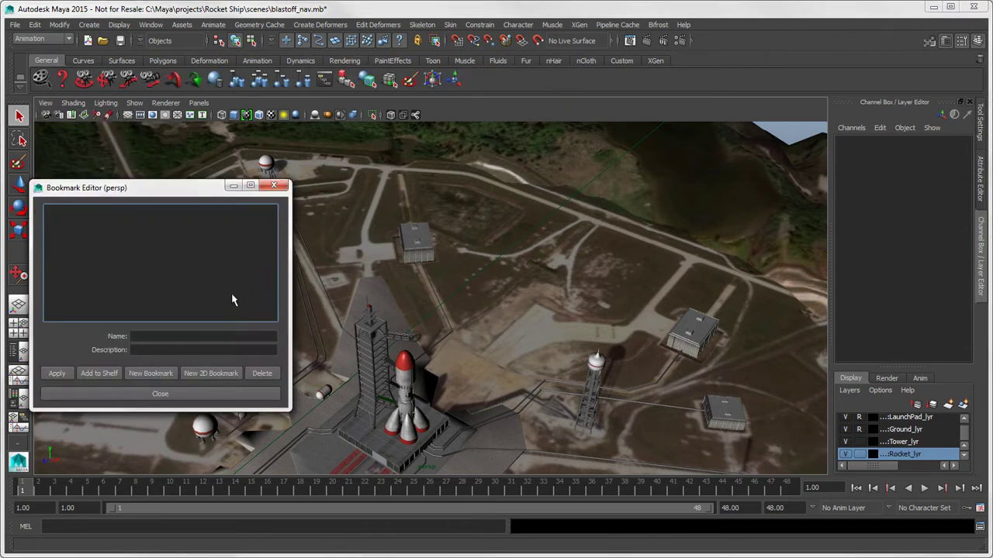
left_click(159, 374)
left_click_drag(178, 336, 126, 341)
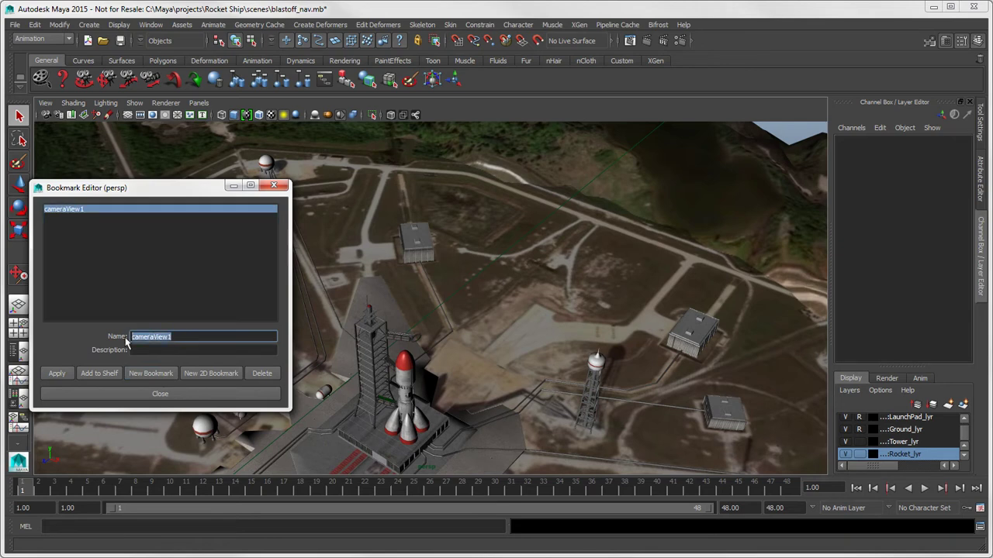
type("topNoseCone")
left_click(145, 350)
type("v")
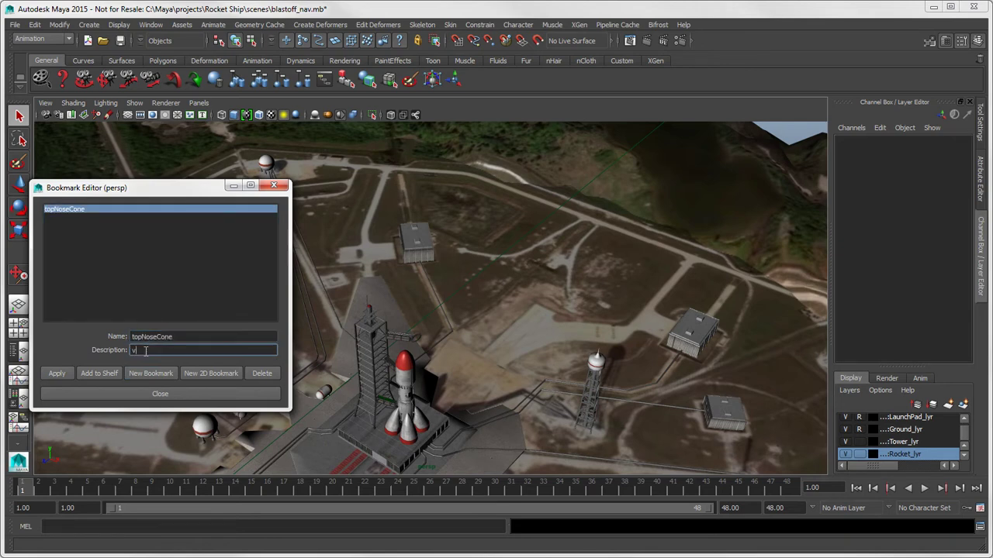
type("iew above rocket")
Add the topNoseCone bookmark to the Custom shelf and apply the changes.
left_click(620, 61)
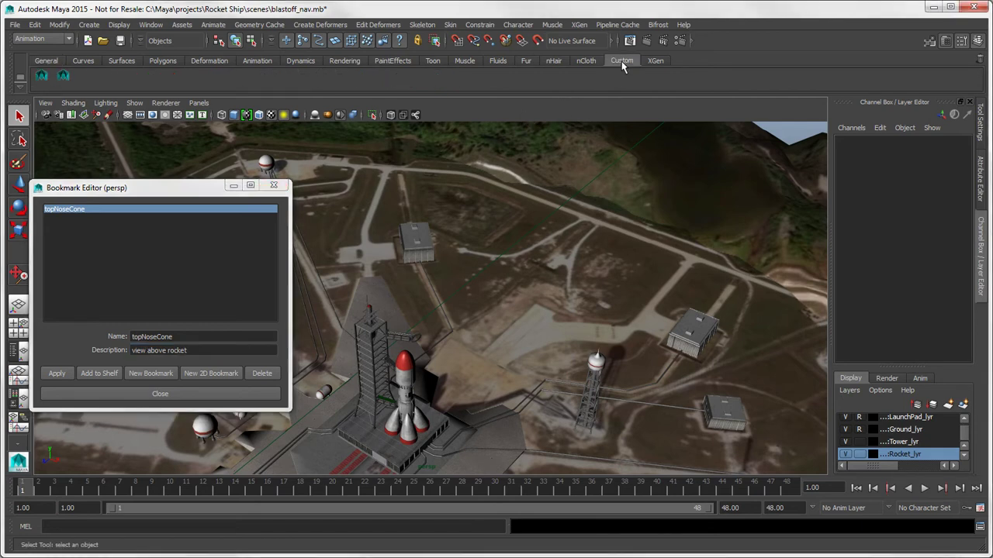
left_click(94, 376)
left_click(66, 376)
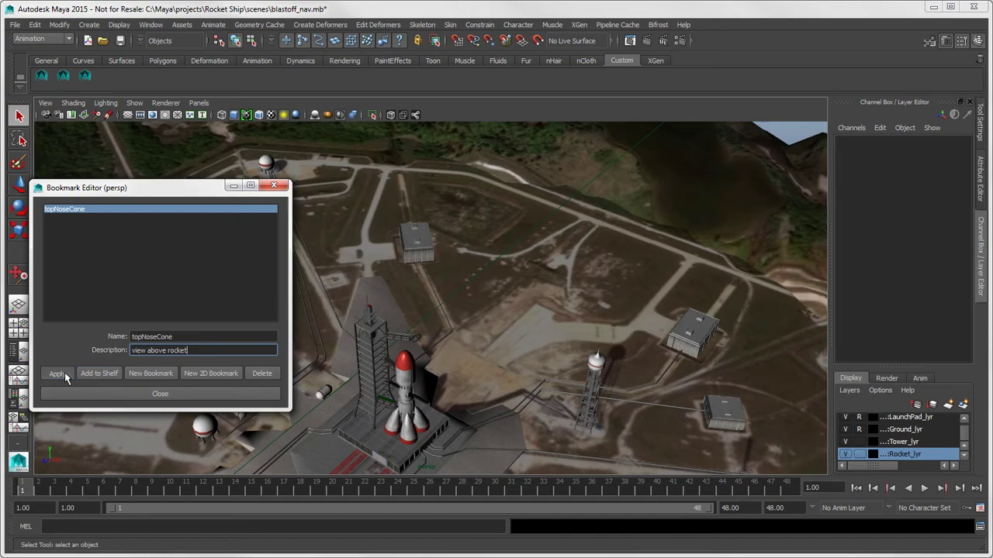
Select the persp camera in the Outliner and view its topNoseCone bookmark attributes.
left_click(113, 393)
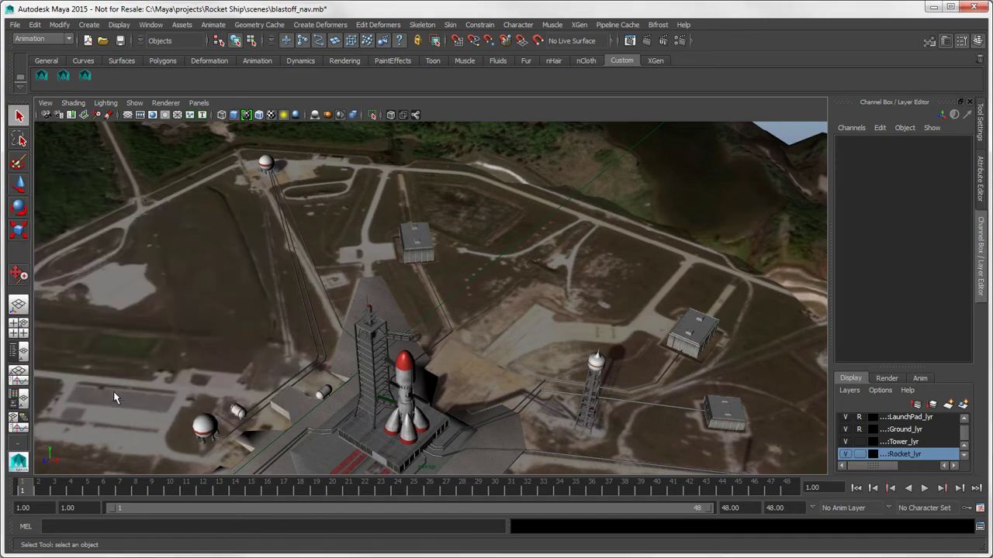
left_click(19, 353)
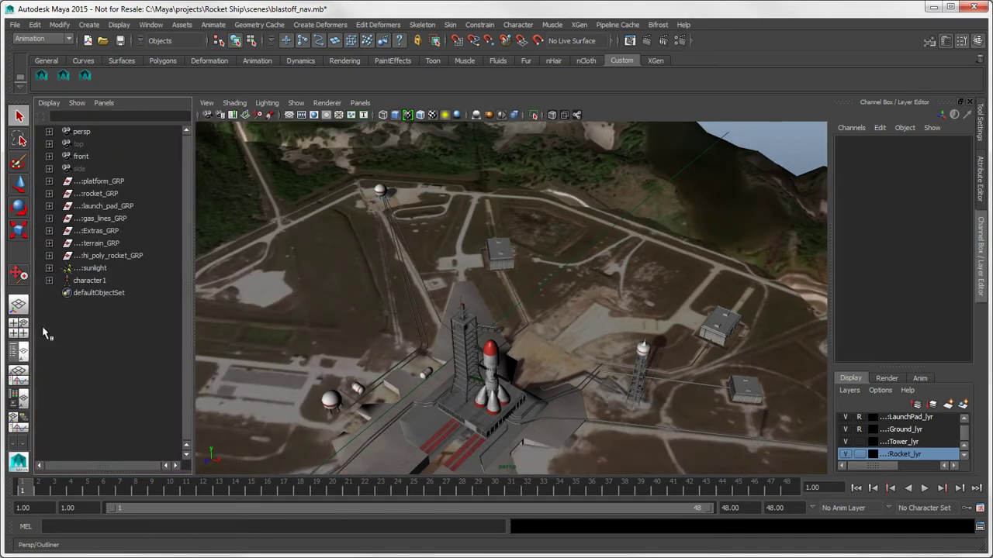
left_click(82, 133)
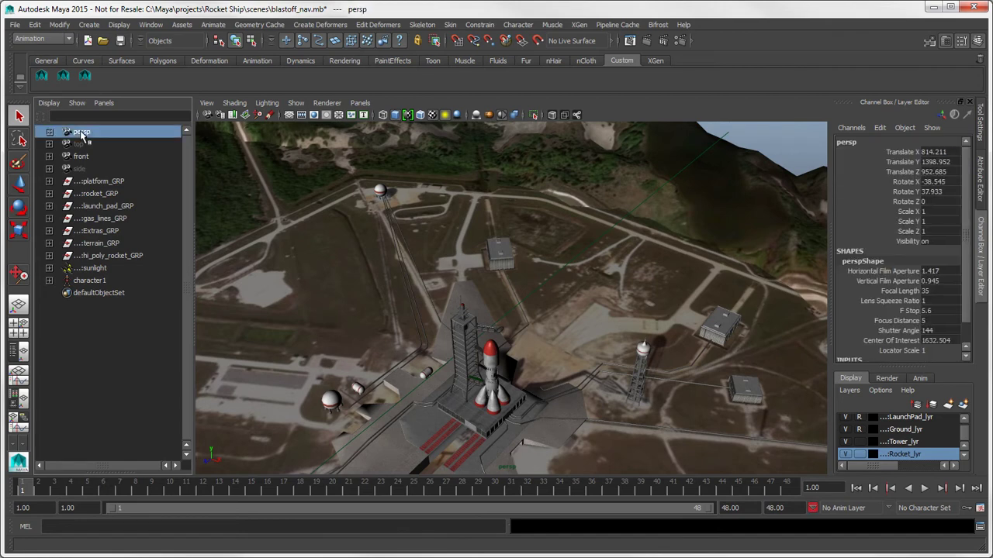
left_click(982, 186)
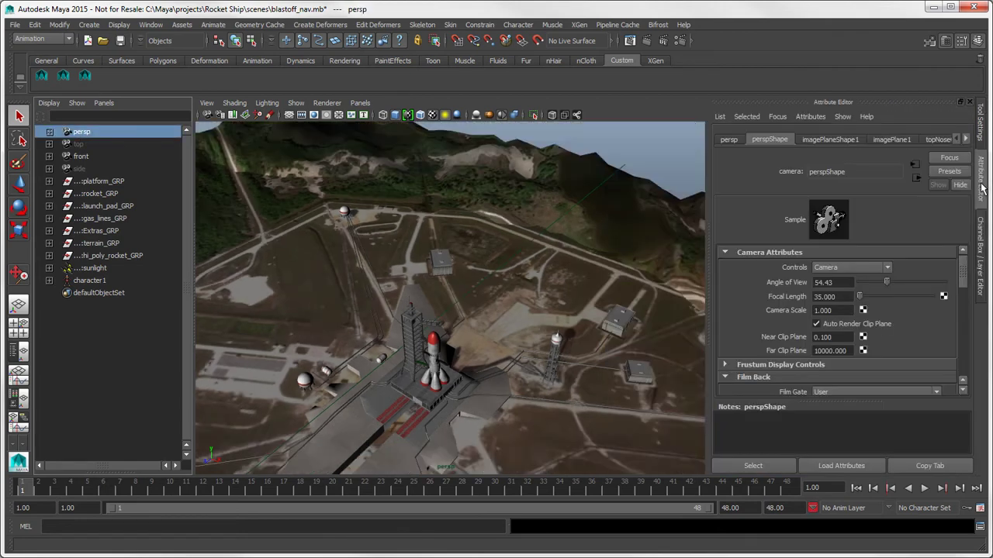
left_click(937, 139)
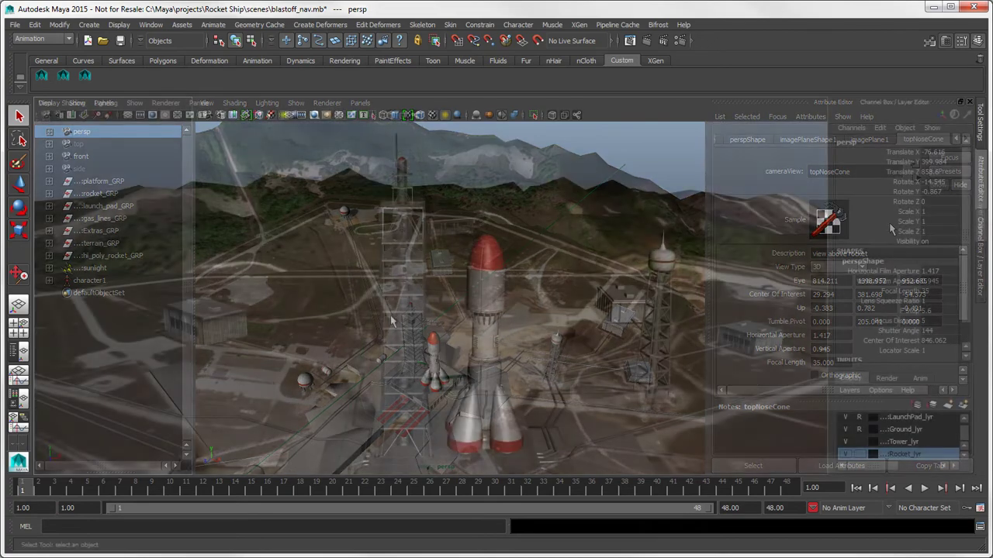
Look through persp and recall topNoseCone from the Bookmarks menu and Custom shelf button.
left_click(200, 103)
mouse_move(220, 115)
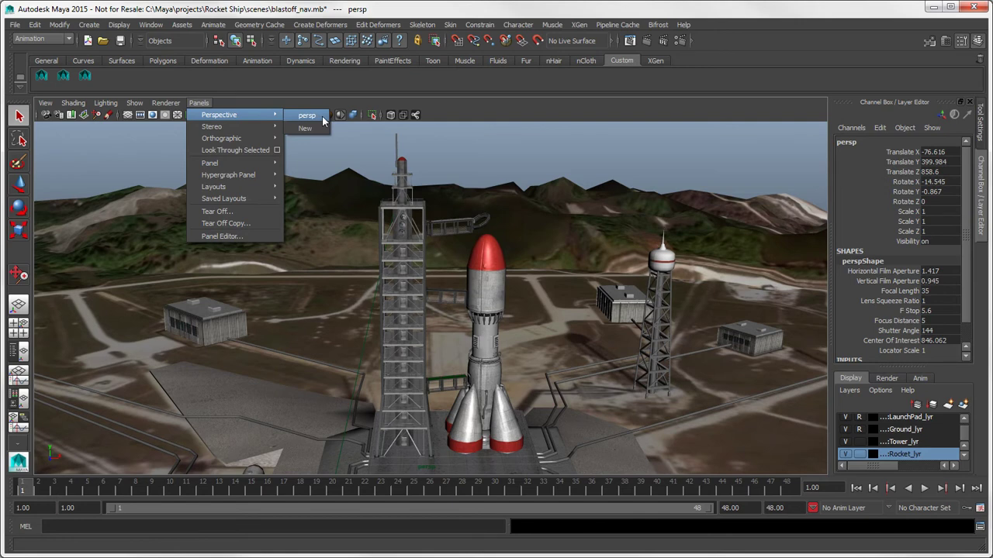
left_click(323, 116)
left_click(44, 103)
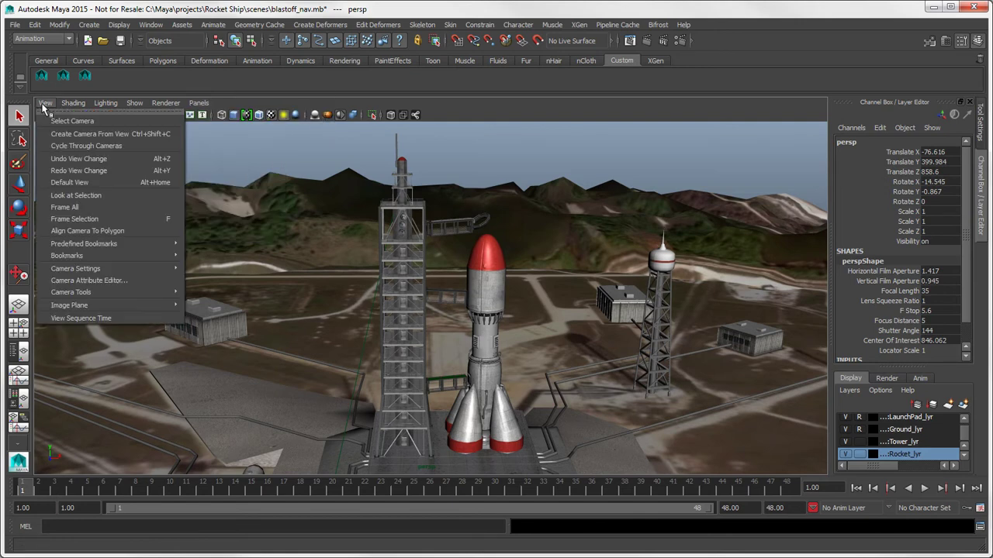
mouse_move(67, 255)
left_click(256, 259)
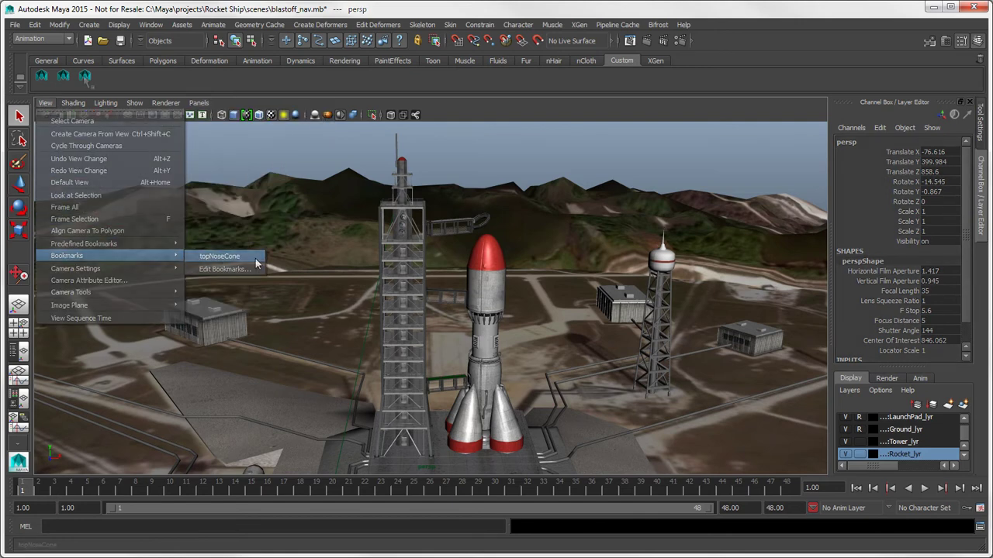
left_click(85, 78)
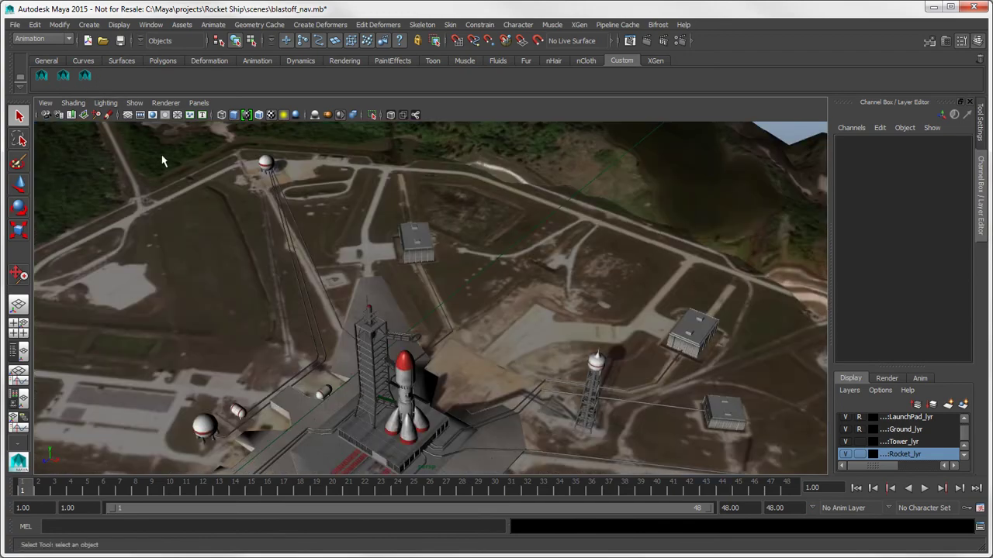